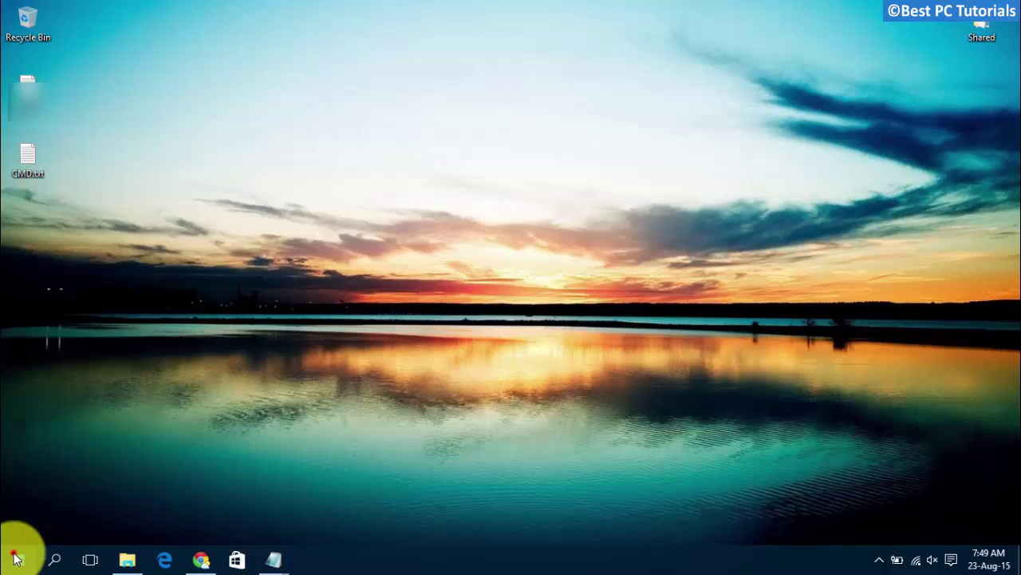
Run Windows PowerShell as administrator from the Windows PowerShell folder in the installed apps list
click(16, 559)
click(18, 529)
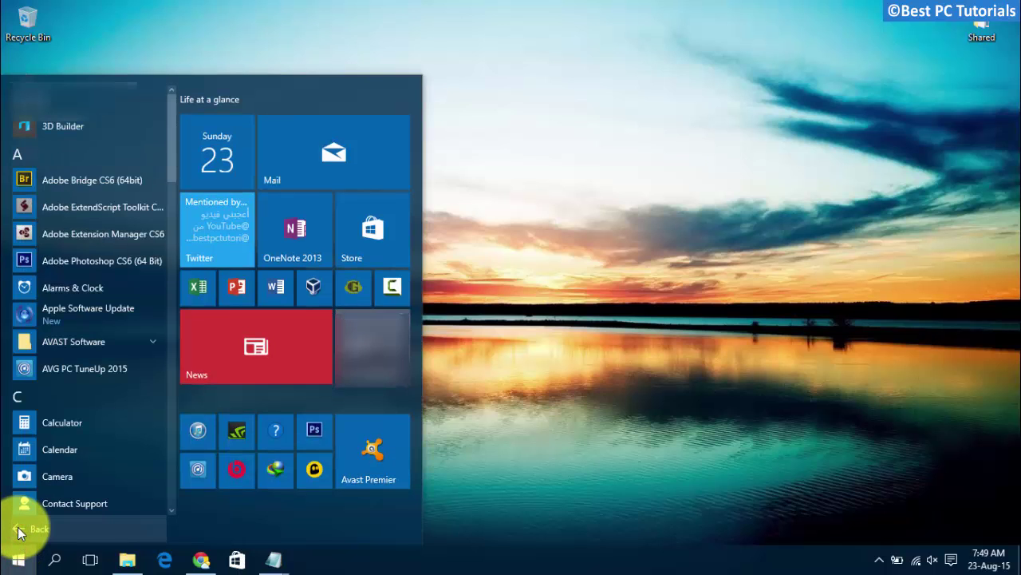
click(28, 397)
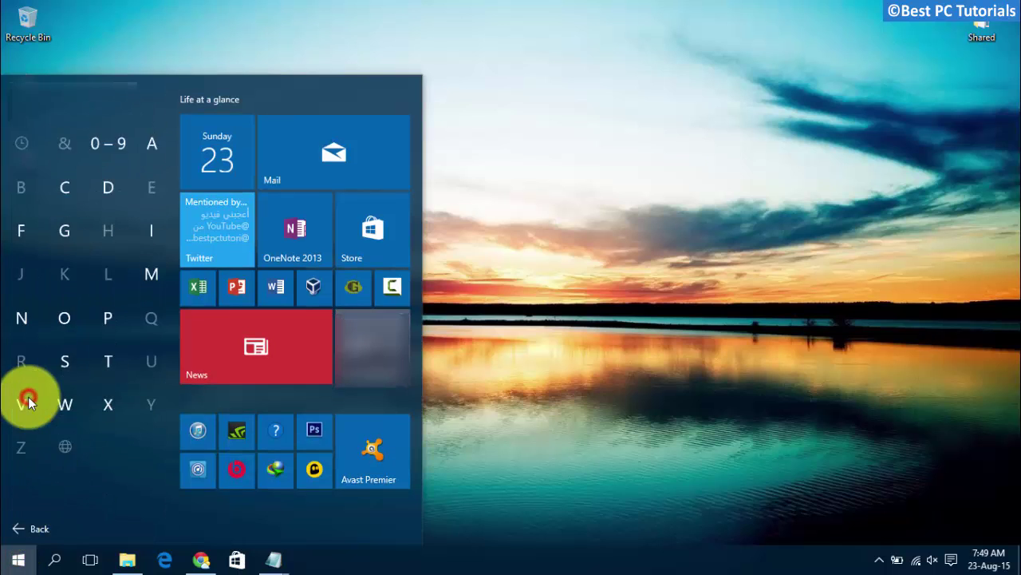
click(64, 392)
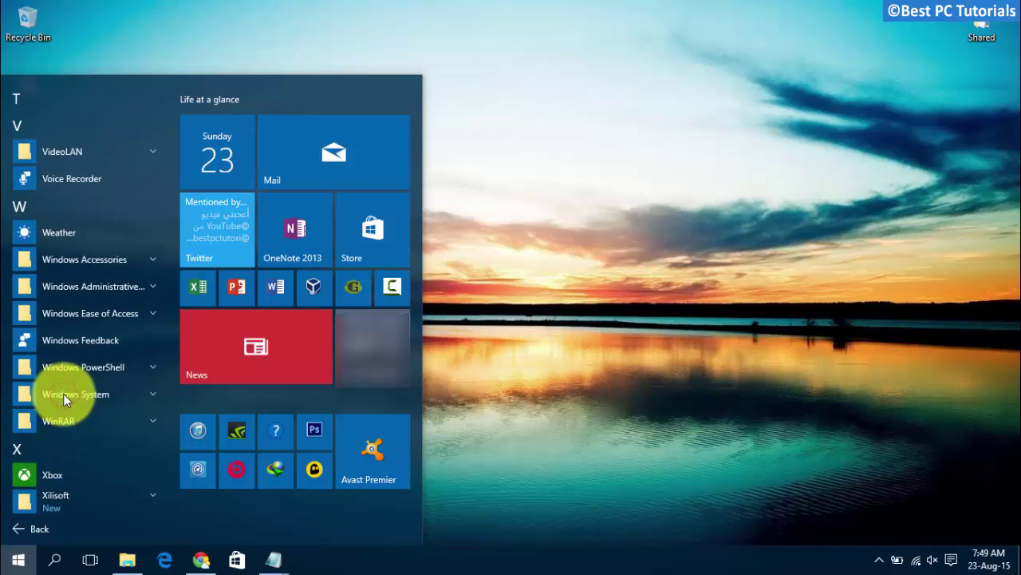
click(71, 368)
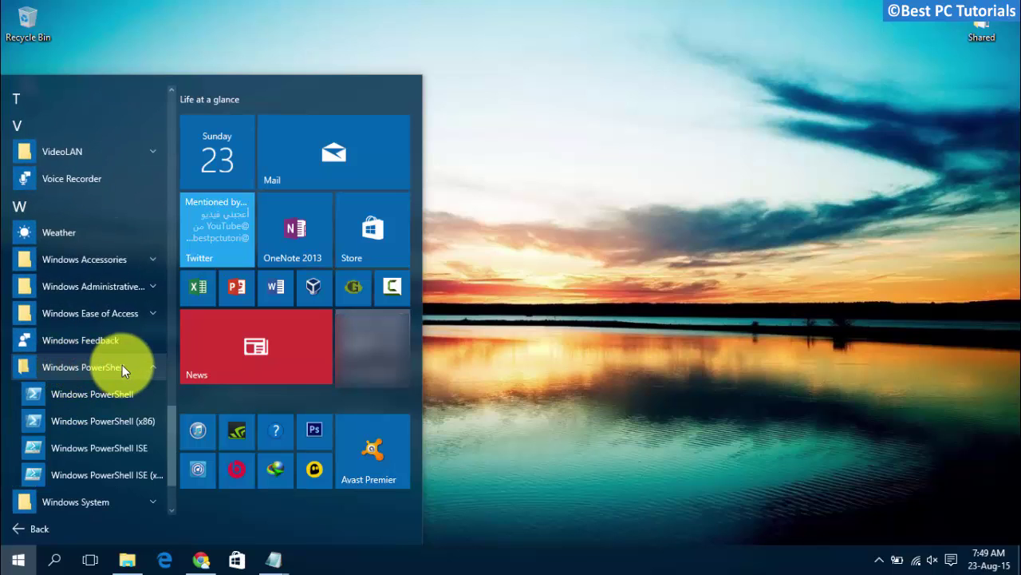
right_click(94, 392)
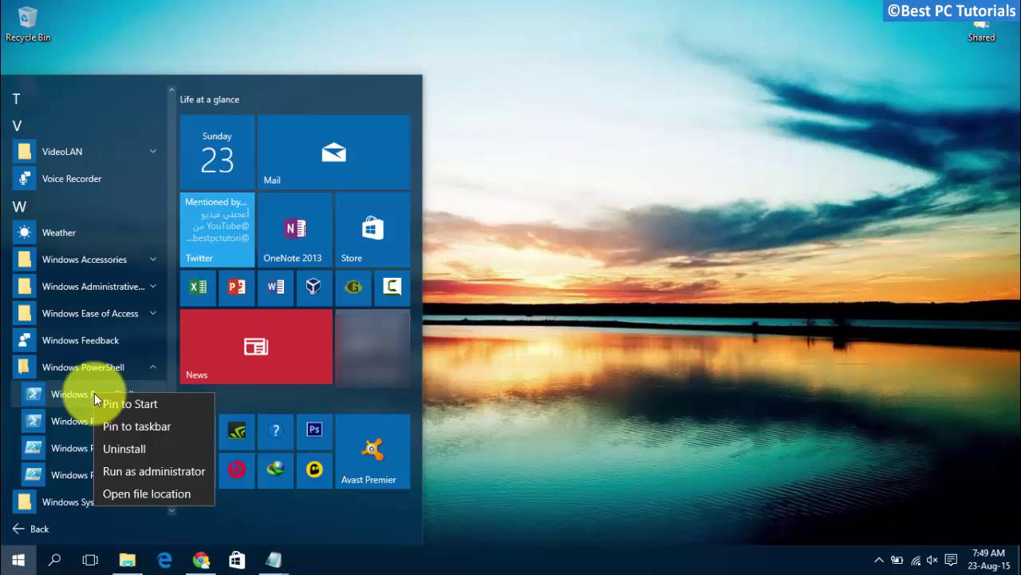
click(164, 470)
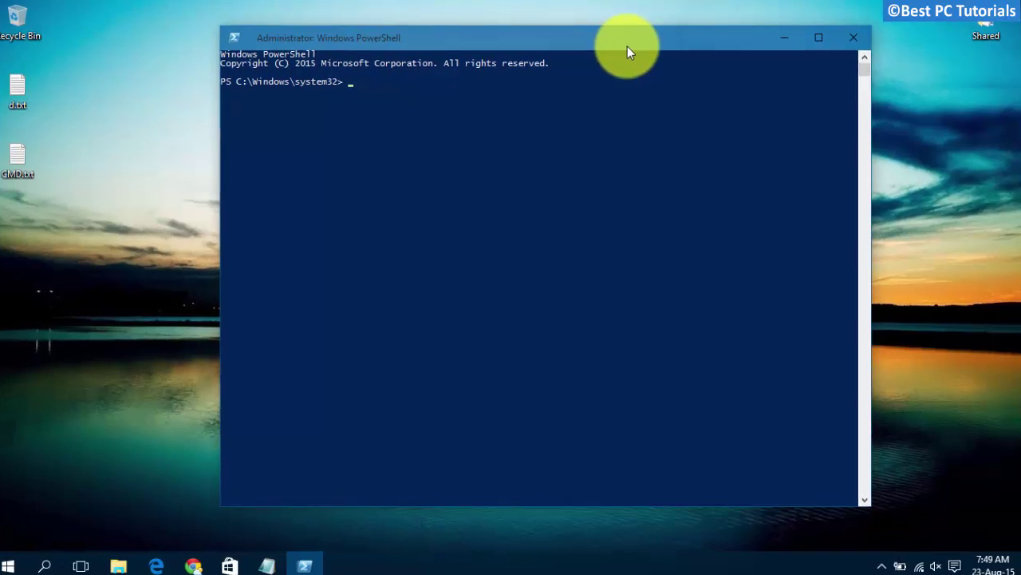
Switch to CMD.txt in Notepad, copy the selected Get-AppXPackage command that re-registers the app packages, and minimize the file
click(266, 566)
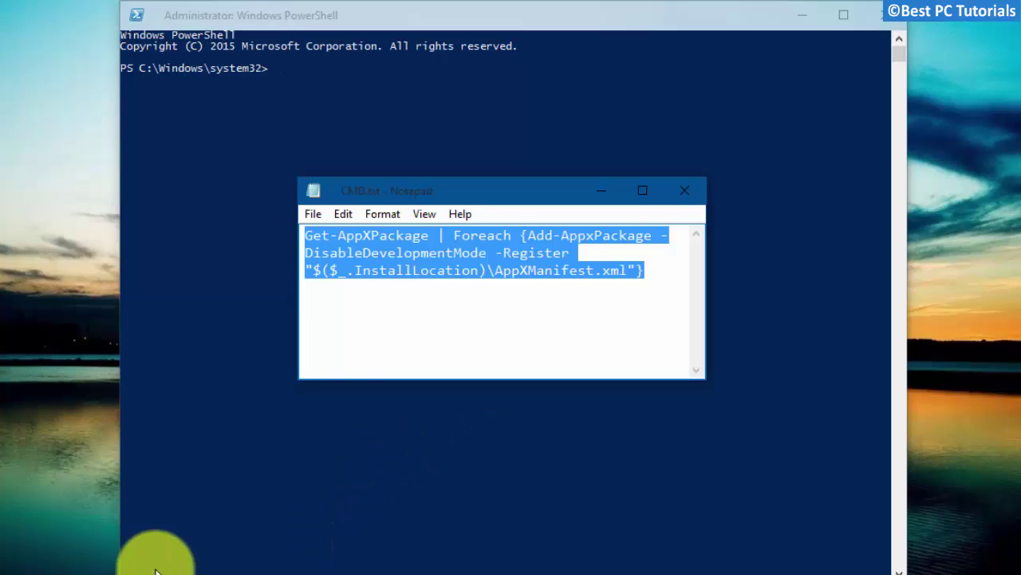
right_click(394, 267)
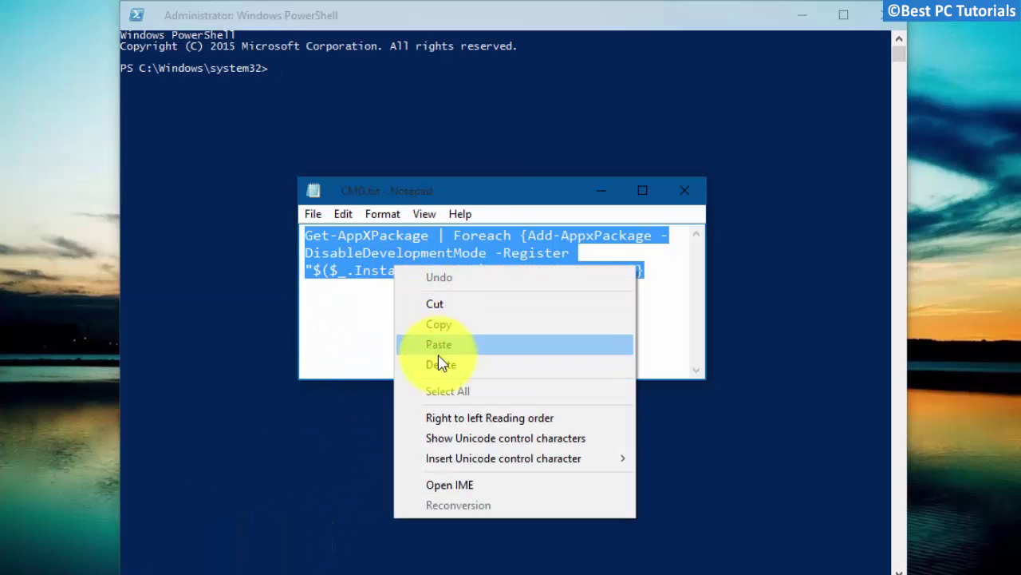
click(479, 324)
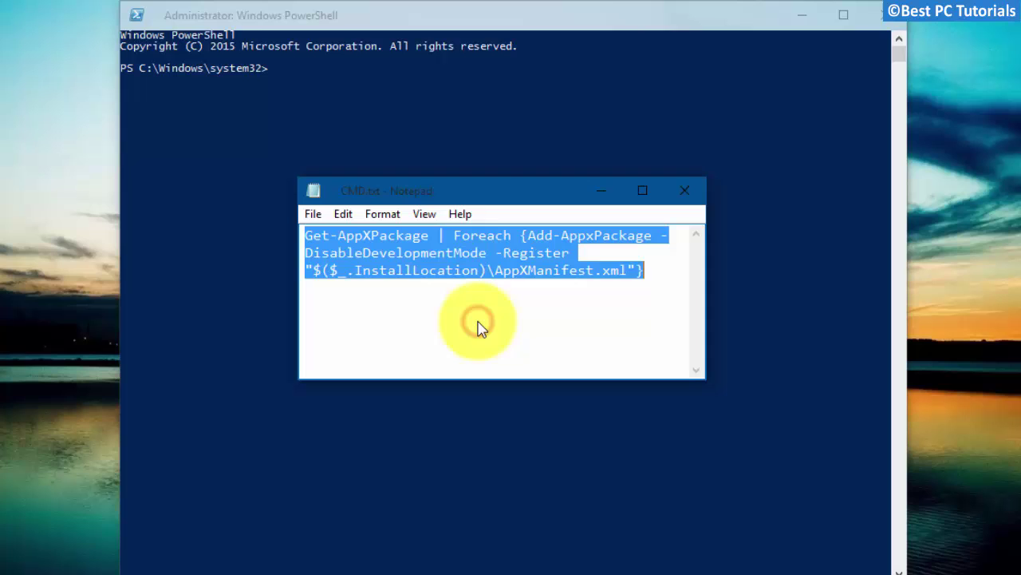
click(599, 190)
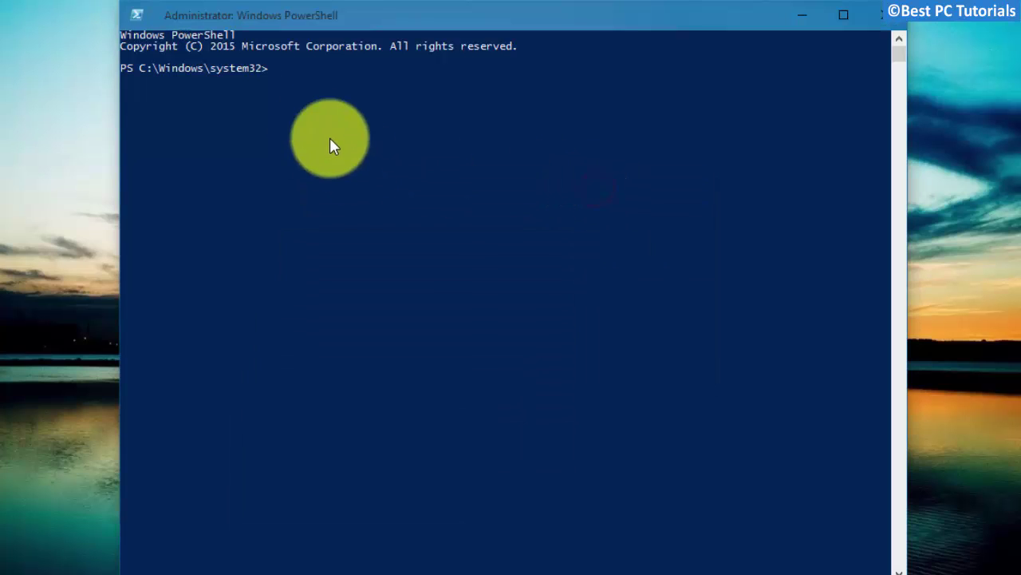
Paste and run the copied Get-AppXPackage | Foreach {Add-AppxPackage ...} command in the PowerShell console, and close the console once it completes
click(141, 19)
click(180, 169)
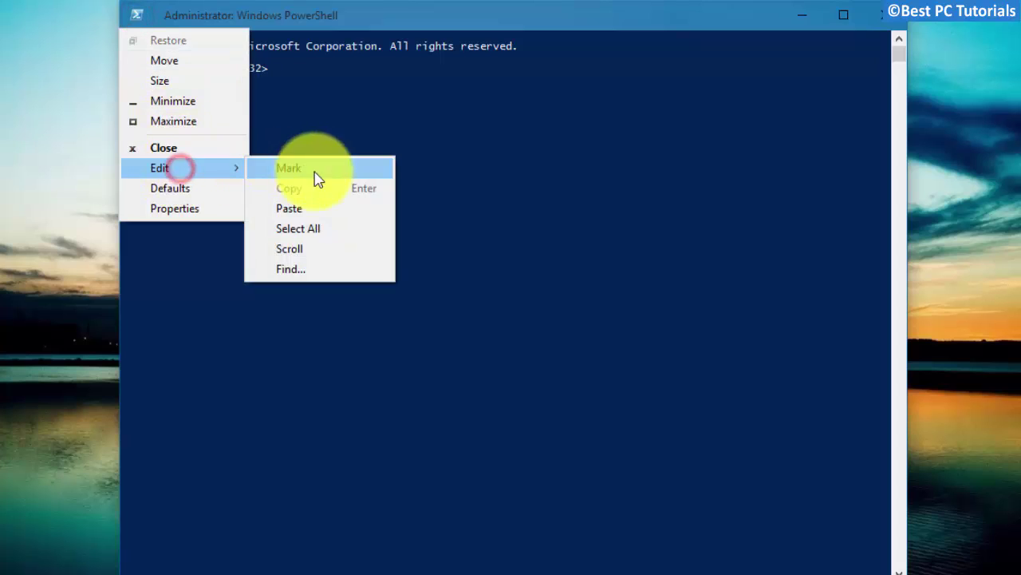
click(283, 209)
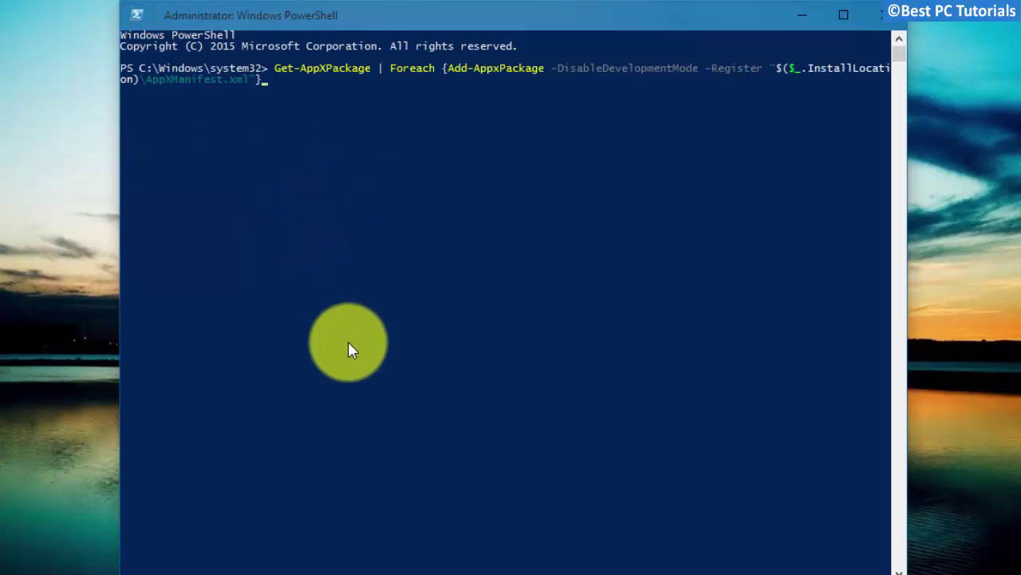
key(Return)
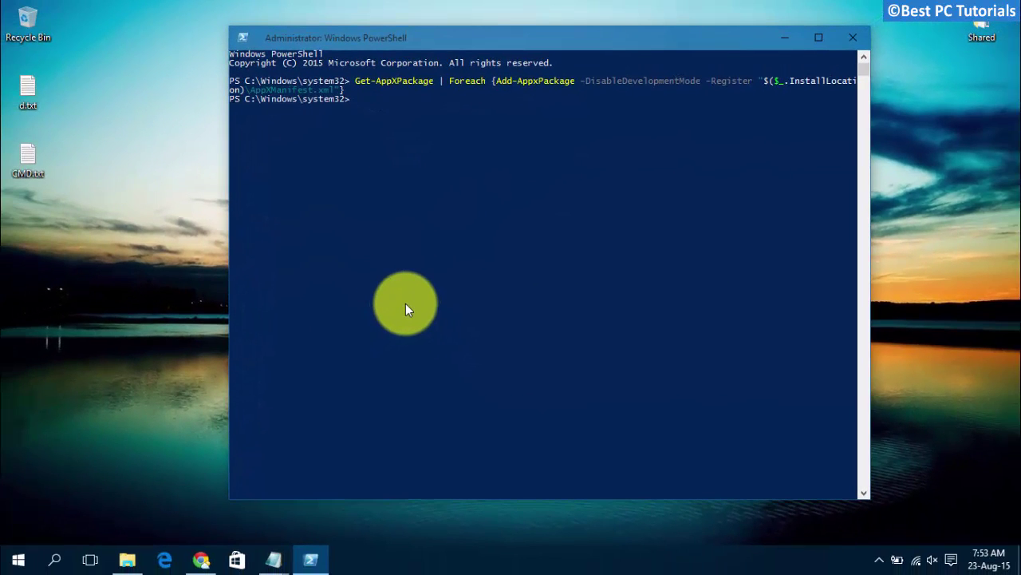
click(851, 37)
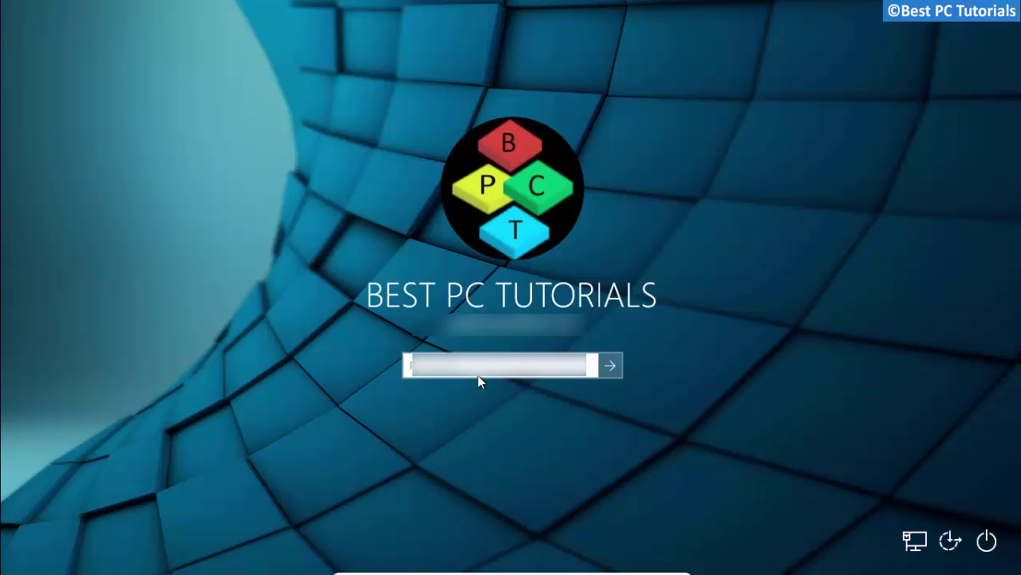
Sign in to Windows with the account password and open Command Prompt with administrator rights
key(Return)
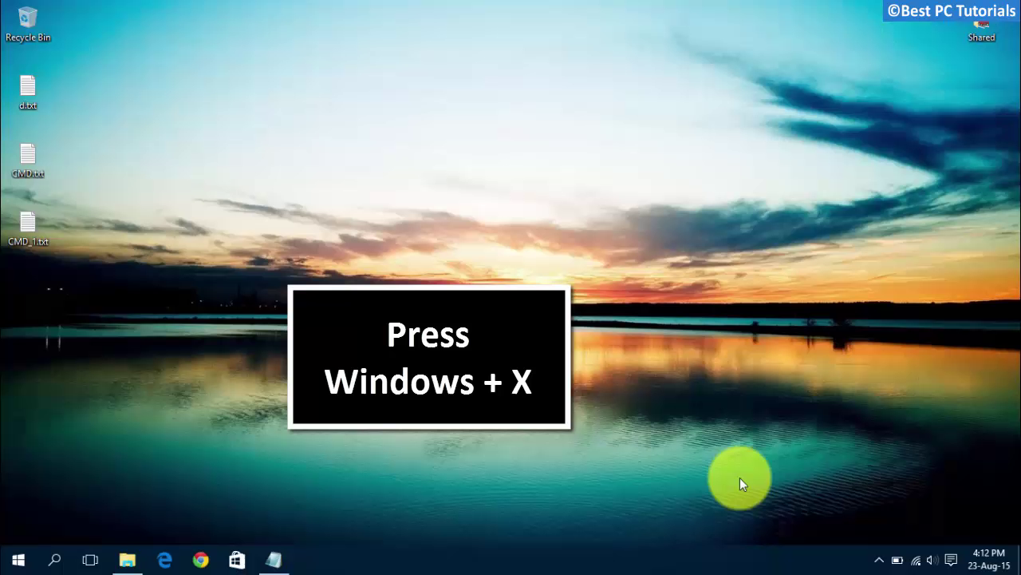
key(super+x)
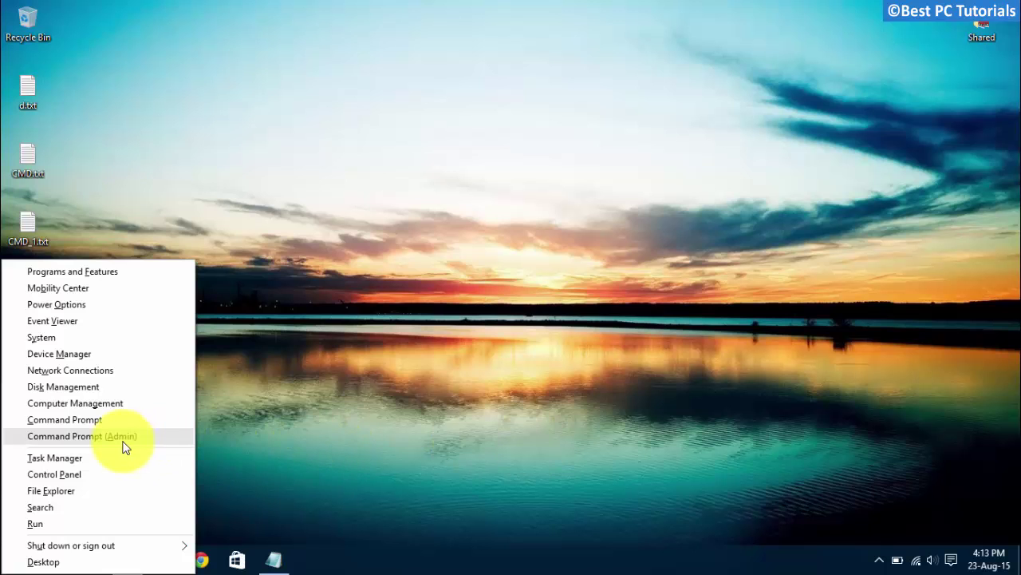
click(147, 435)
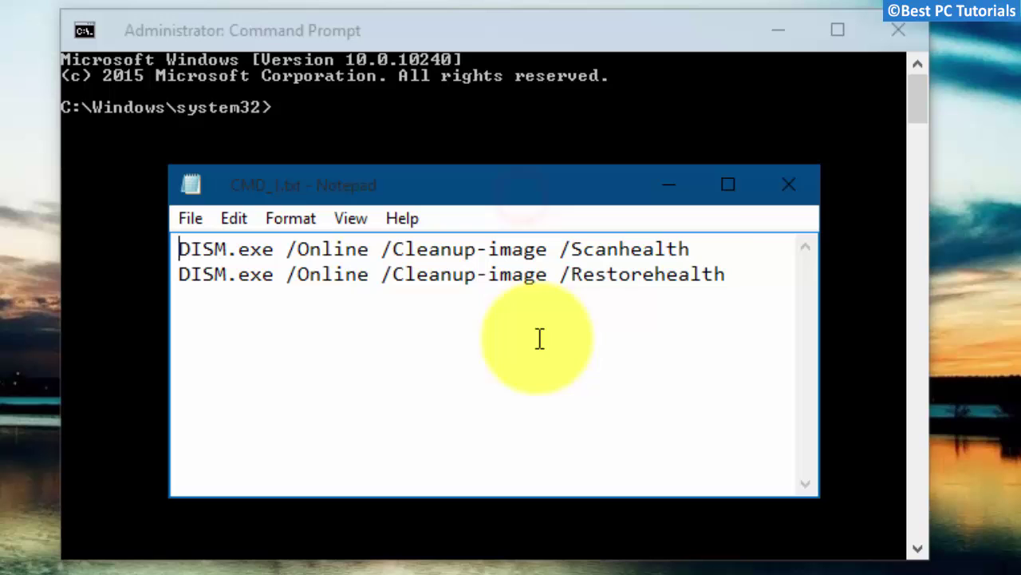
Copy the line "DISM.exe /Online /Cleanup-image /Scanhealth" from CMD_1.txt in Notepad and minimize the file
drag(705, 249, 160, 238)
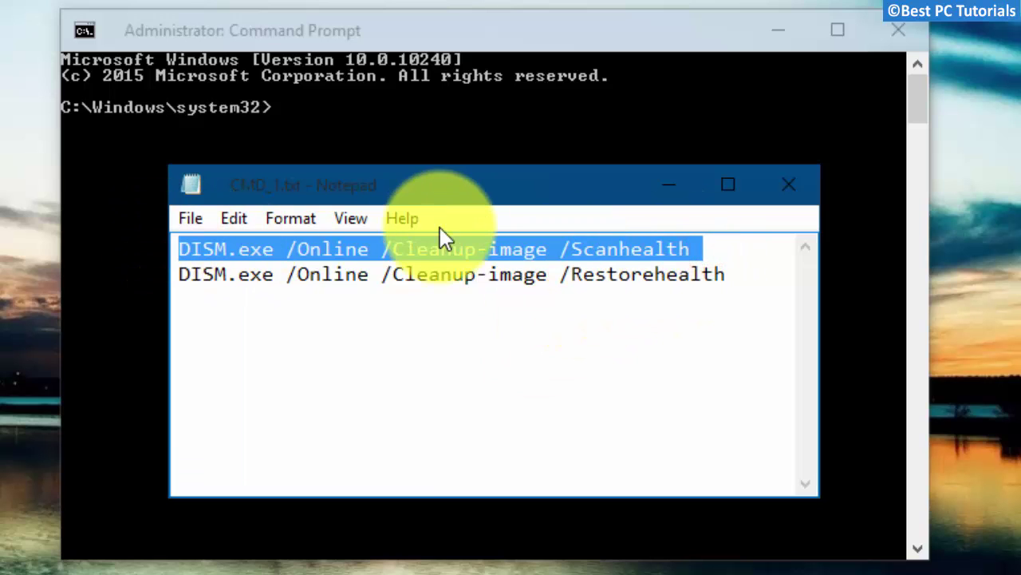
right_click(444, 249)
click(513, 332)
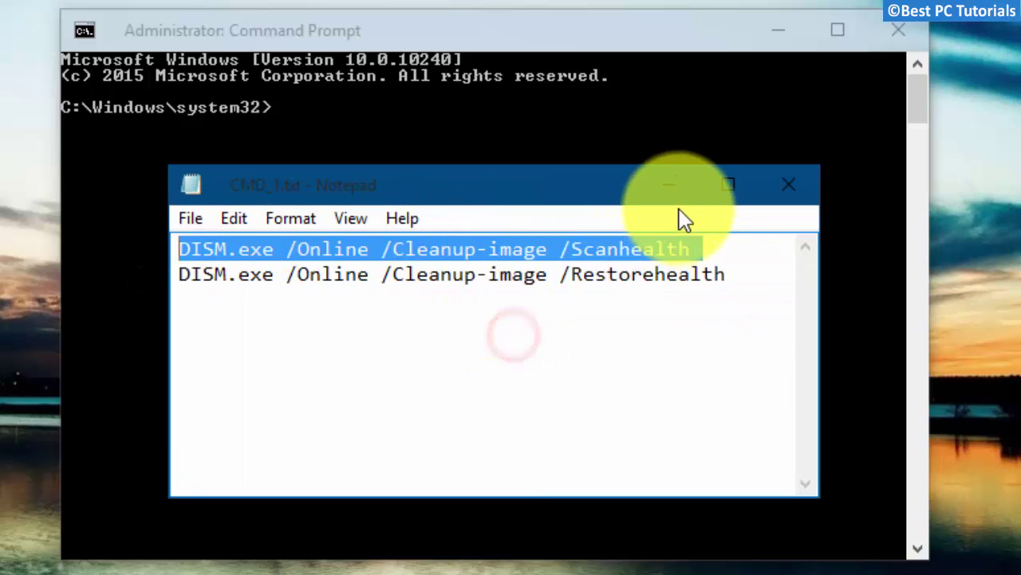
click(670, 185)
Paste and run "DISM.exe /Online /Cleanup-image /Scanhealth" in the administrator Command Prompt
click(81, 32)
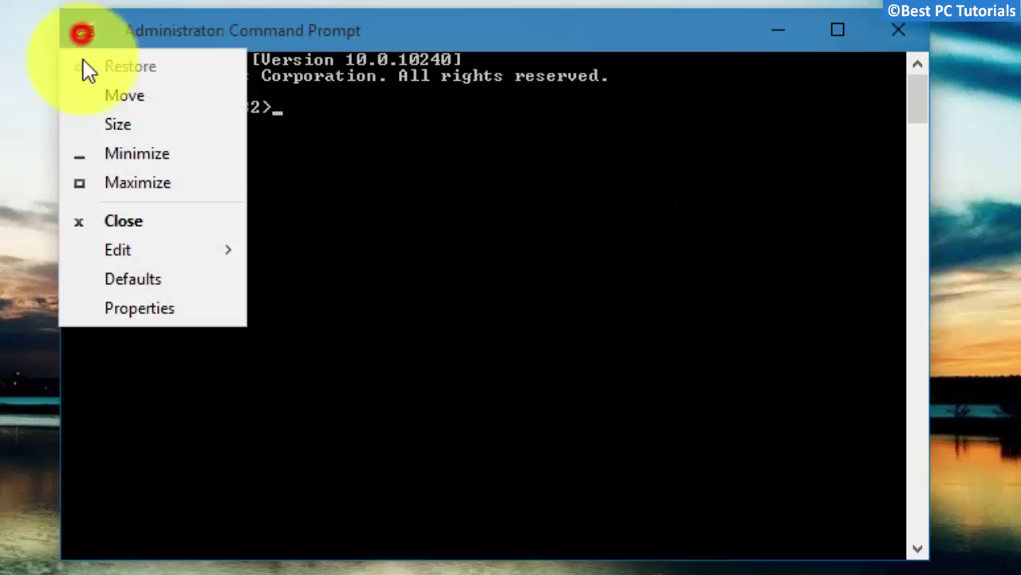
click(132, 250)
click(306, 307)
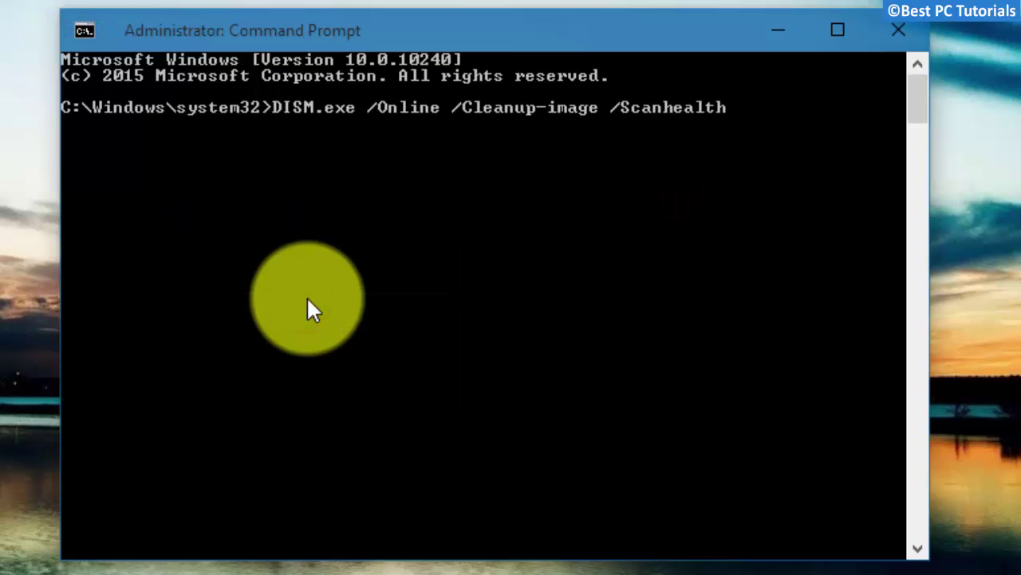
key(Return)
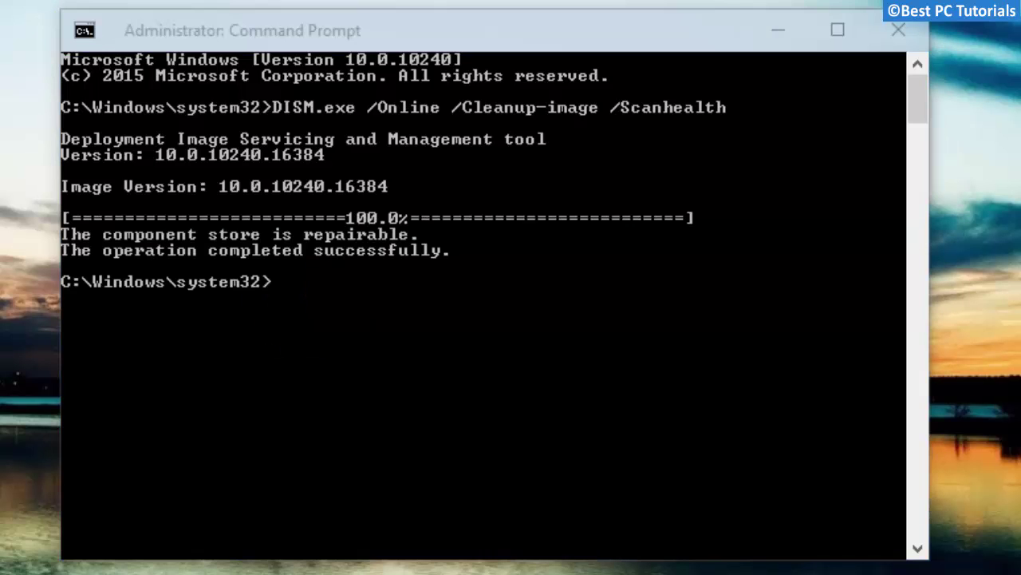
Switch back to CMD_1.txt in Notepad, copy the line "DISM.exe /Online /Cleanup-image /Restorehealth", and minimize the file
key(alt+Tab)
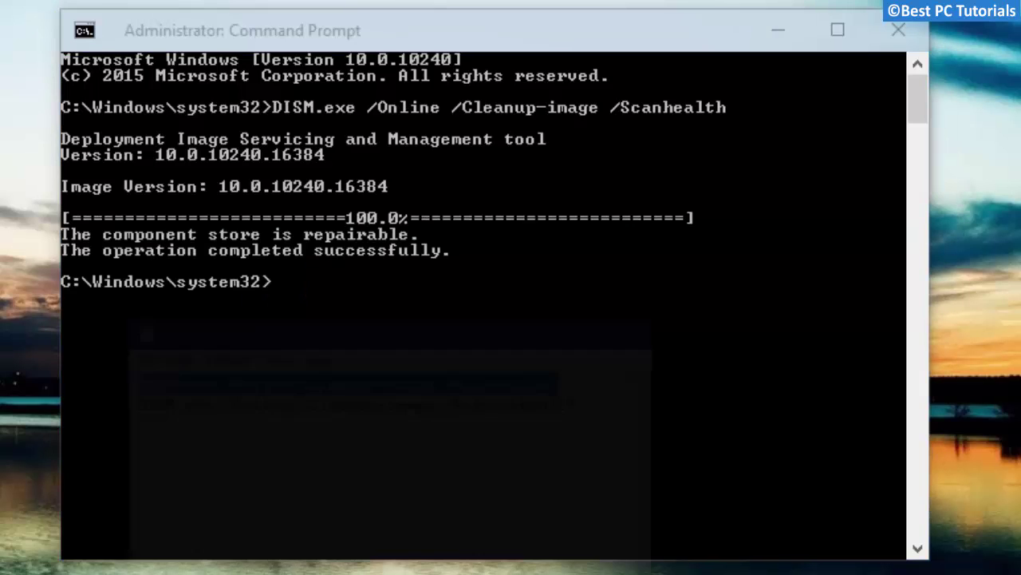
drag(748, 280, 183, 292)
right_click(263, 274)
click(315, 356)
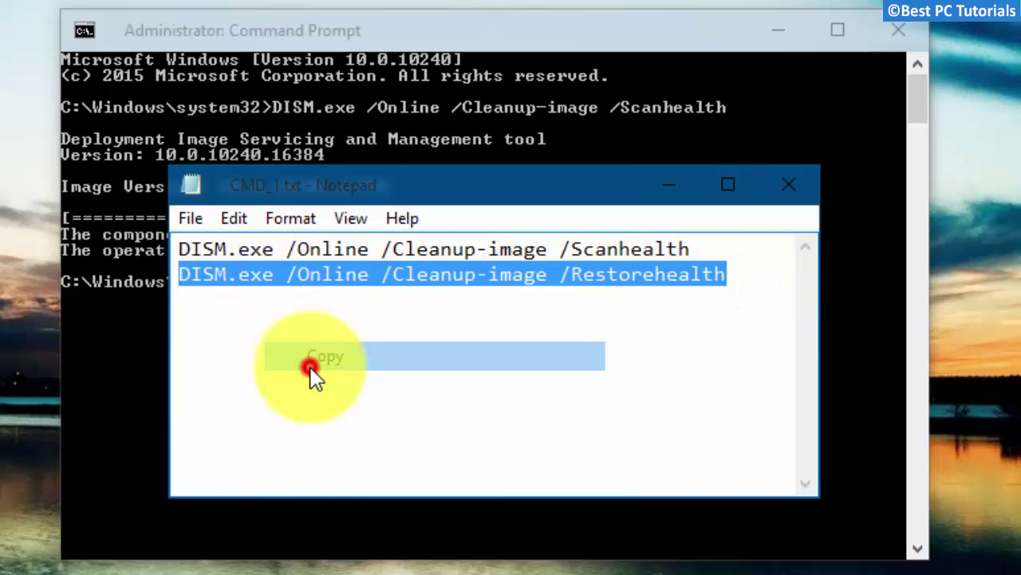
click(679, 190)
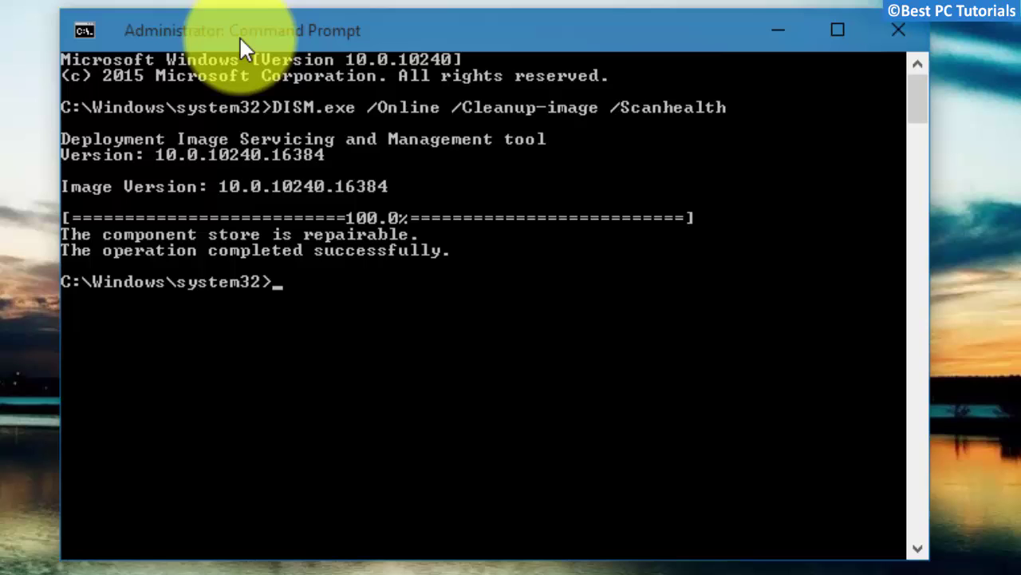
Paste and run "DISM.exe /Online /Cleanup-image /Restorehealth" in the administrator Command Prompt
click(79, 36)
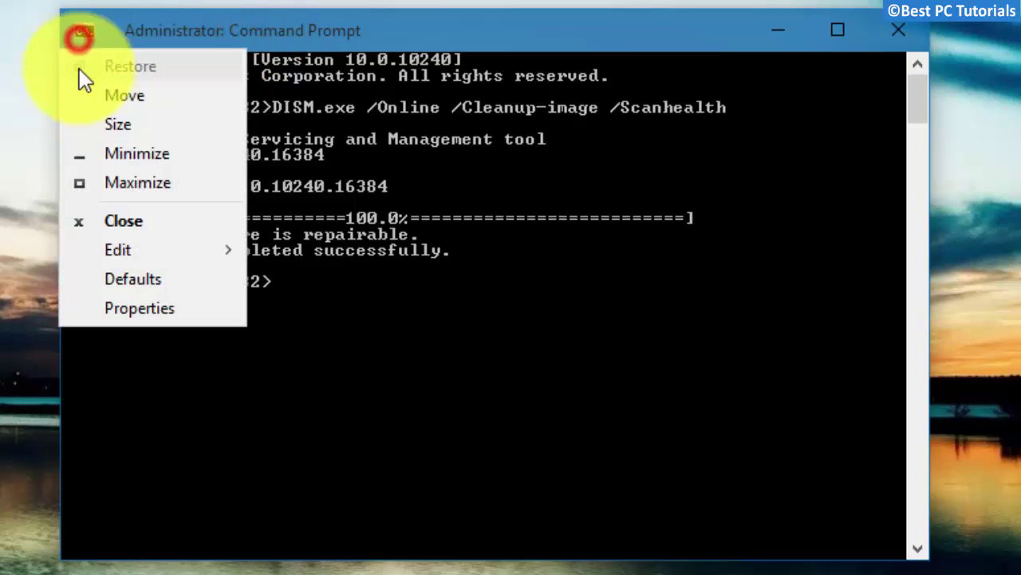
click(112, 248)
click(310, 307)
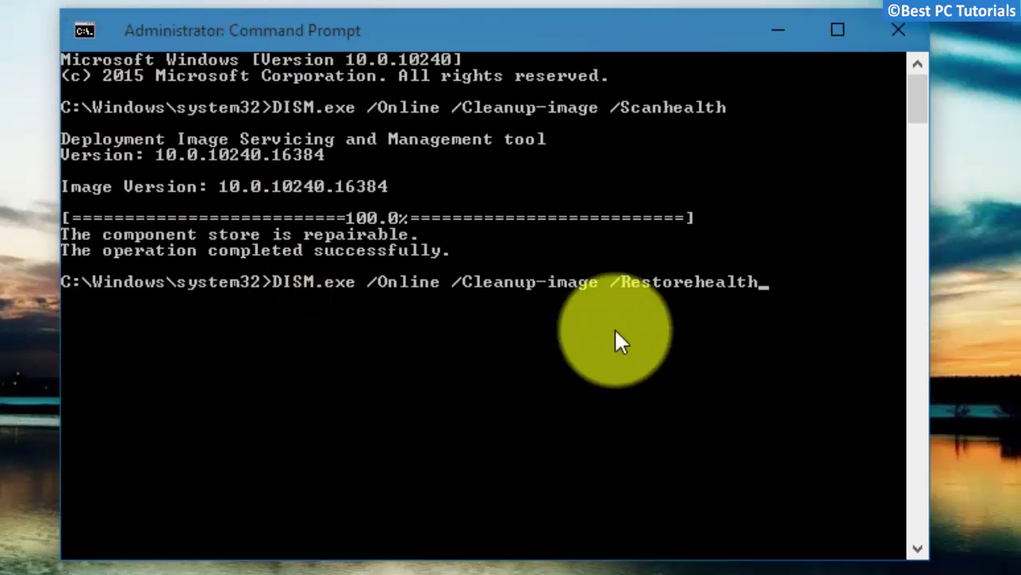
key(Return)
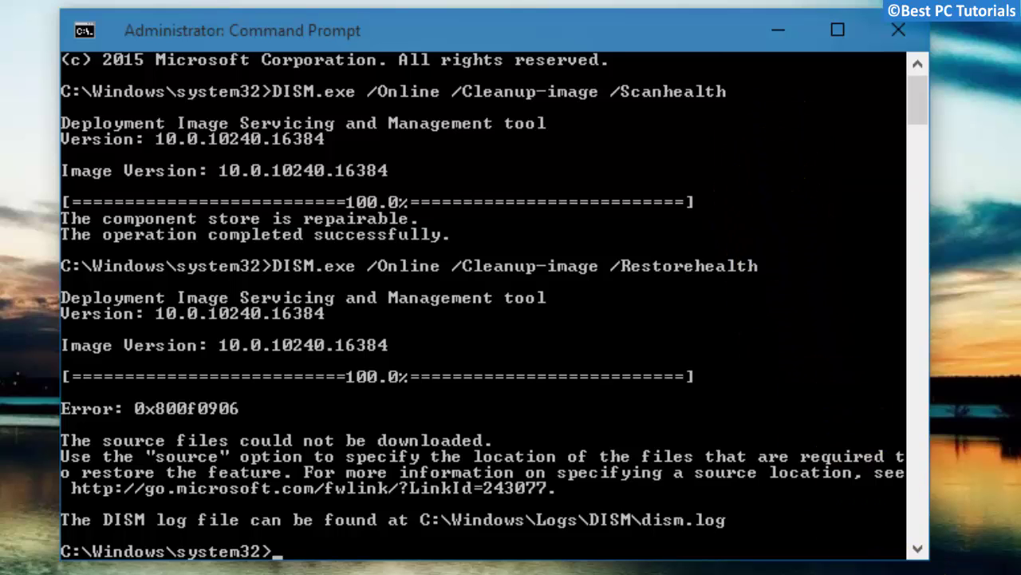
click(604, 515)
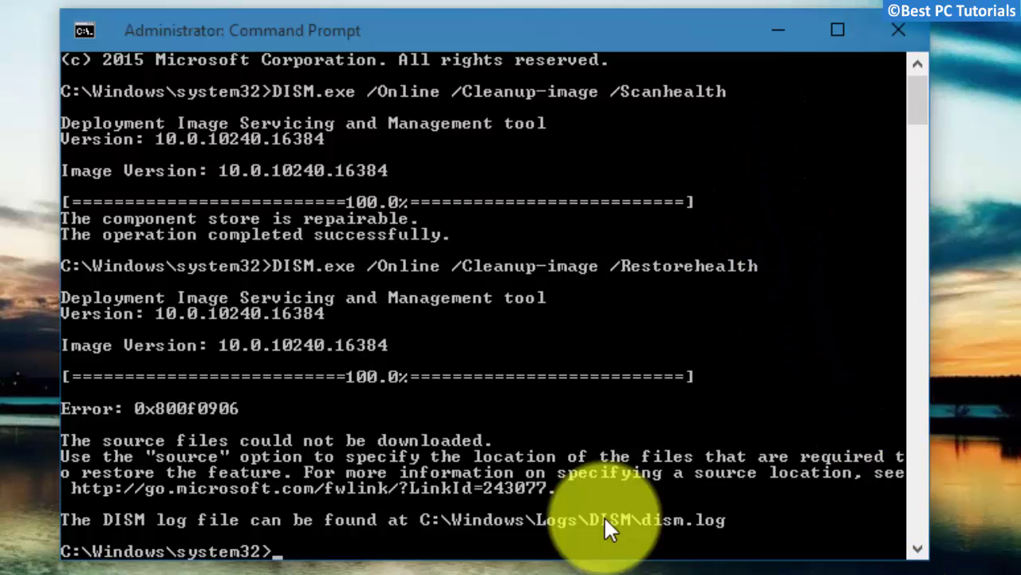
Copy the command block from "net stop wuauserv" through "net start cryptsvc" in CMD_1.txt in Notepad, and minimize the file
scroll(435, 327, down, 4)
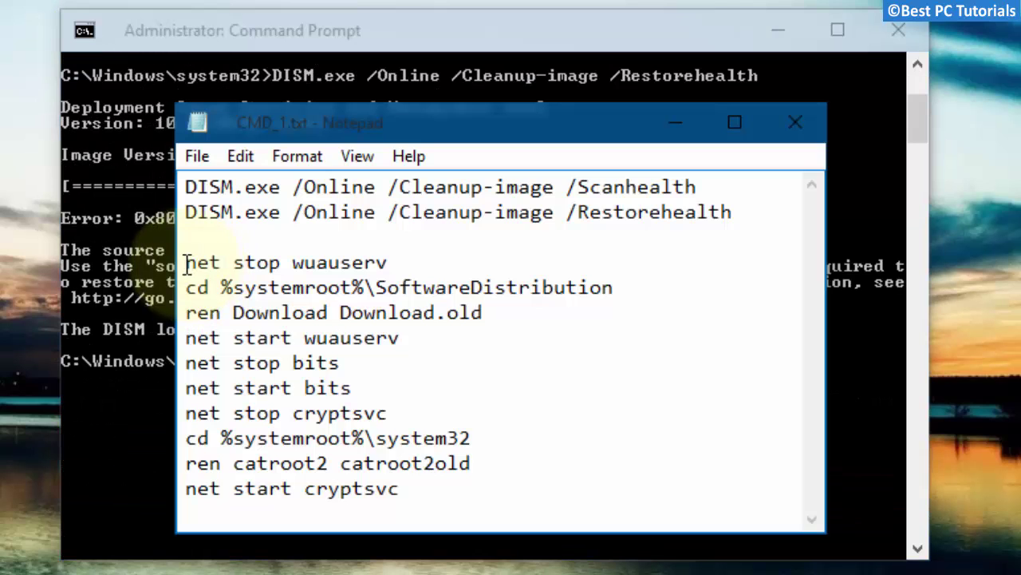
drag(186, 264, 436, 499)
right_click(299, 415)
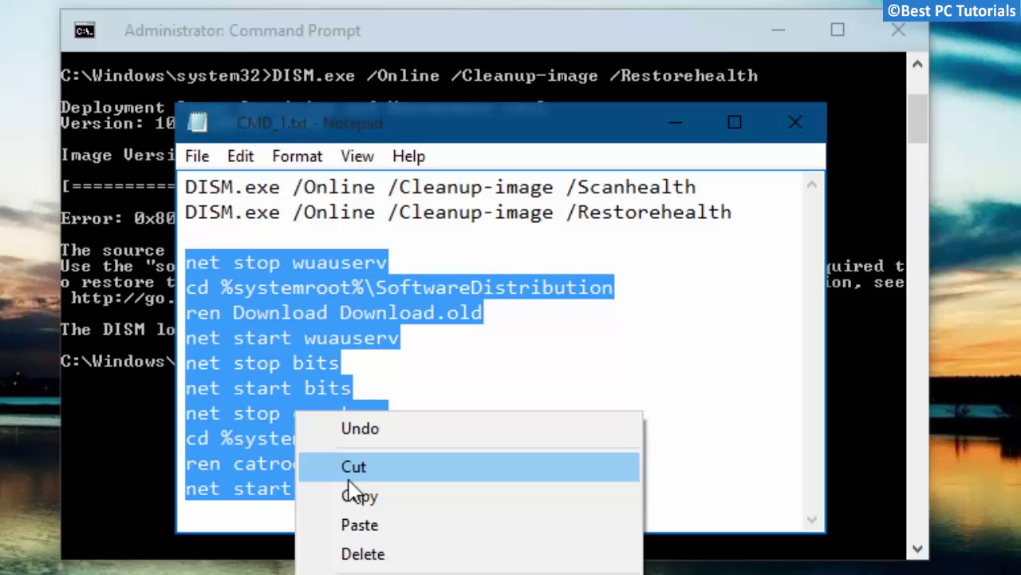
click(411, 501)
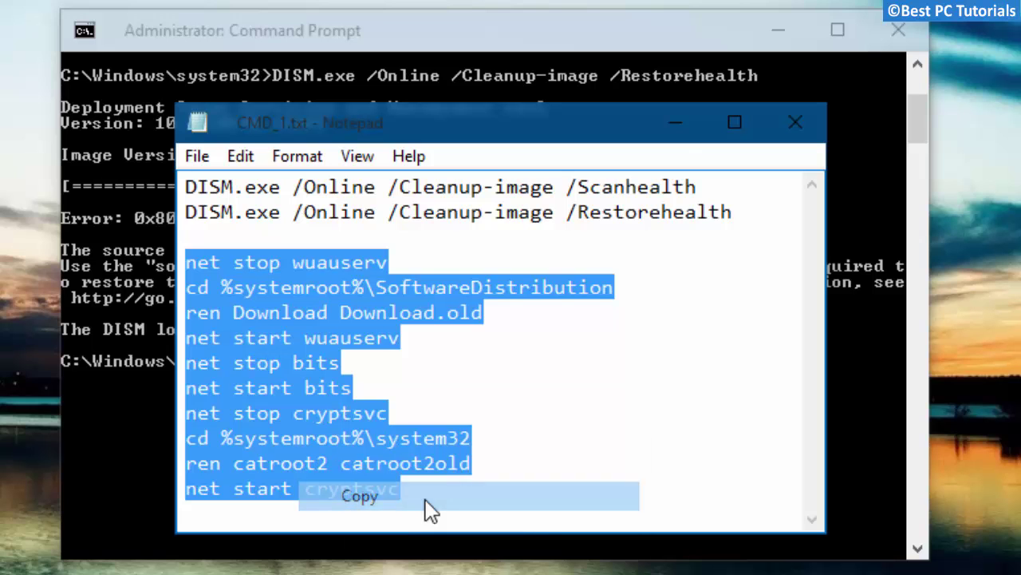
click(674, 128)
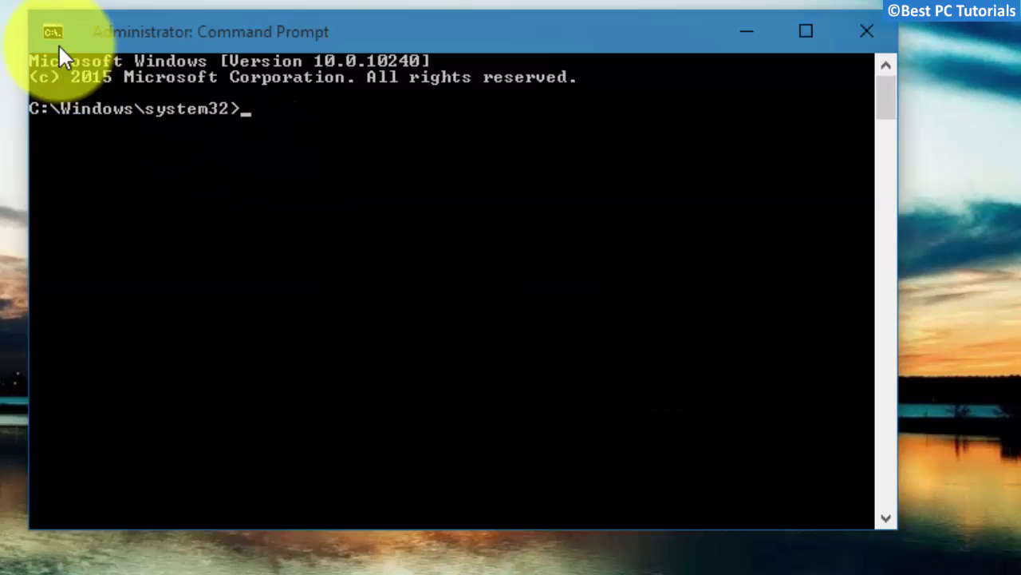
Paste the copied wuauserv, bits and cryptsvc reset commands into the administrator Command Prompt so that they run
click(54, 34)
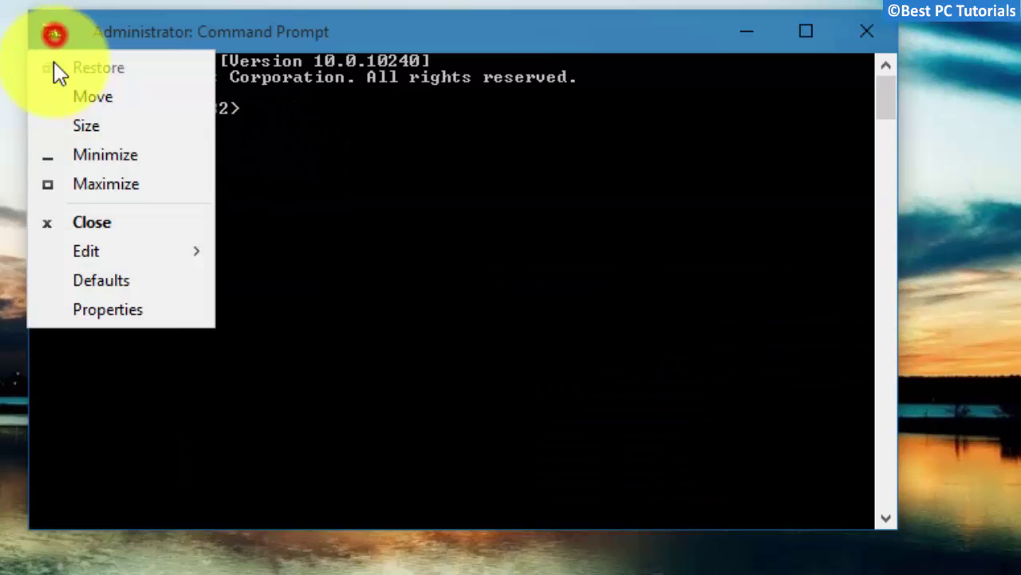
click(80, 251)
click(274, 305)
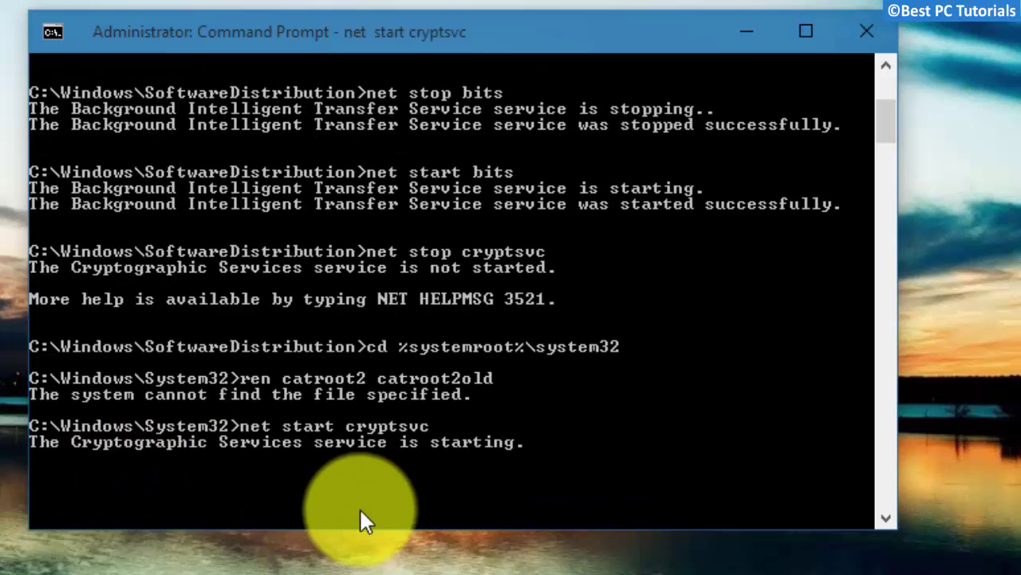
Review the output of the wuauserv, bits and cryptsvc reset commands, and close the administrator Command Prompt
scroll(200, 479, up, 6)
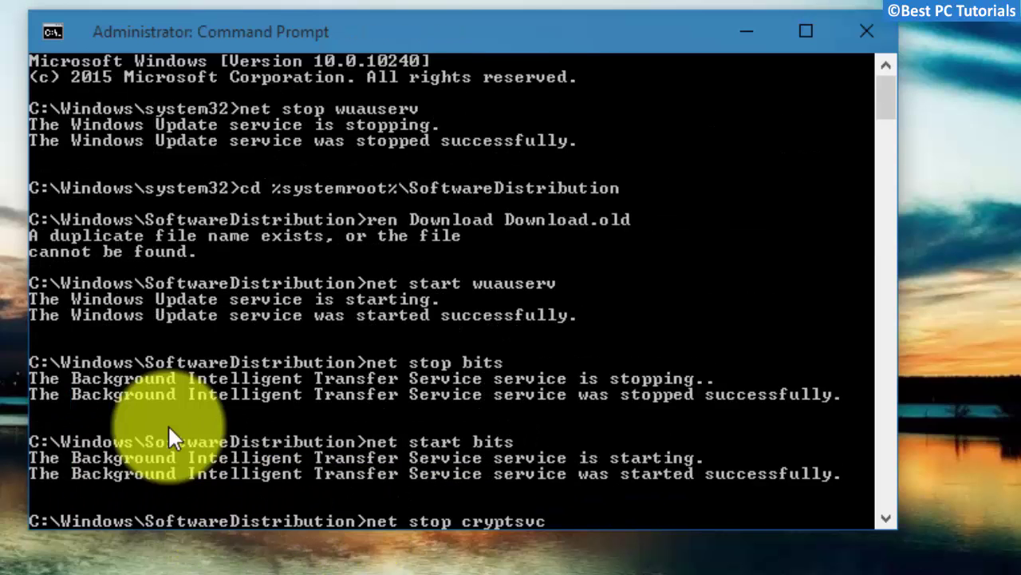
scroll(170, 437, down, 4)
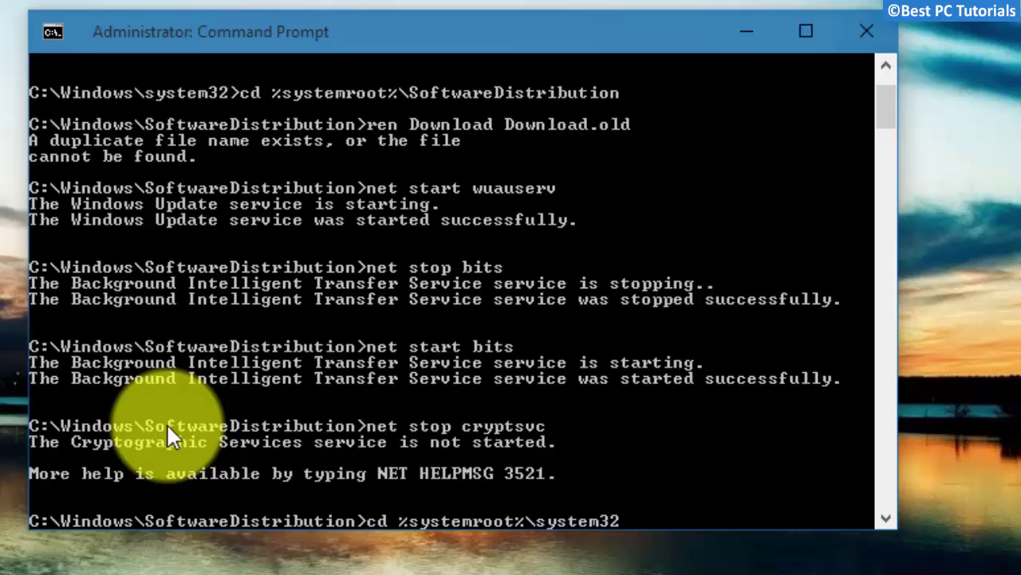
scroll(167, 423, down, 3)
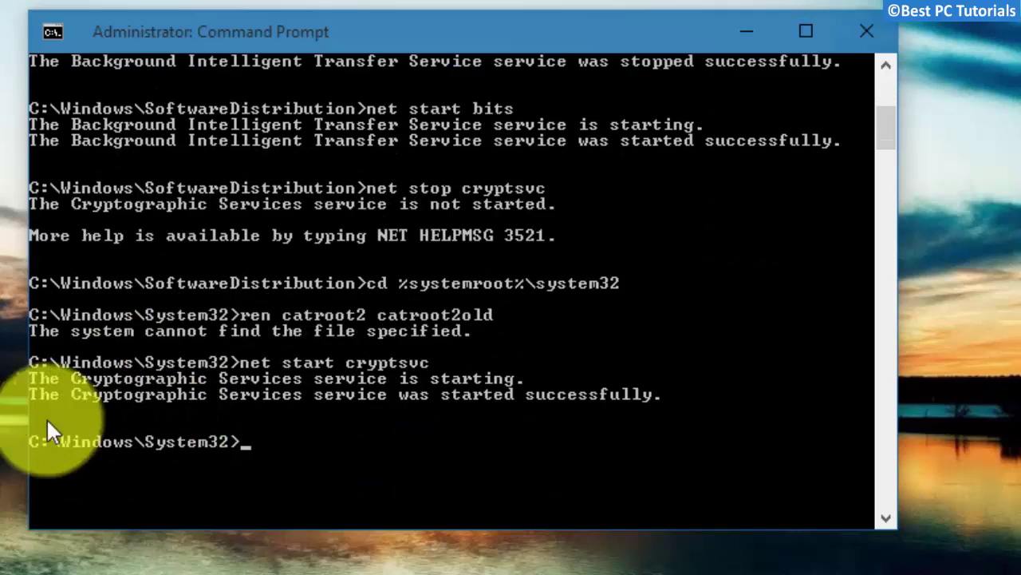
click(867, 32)
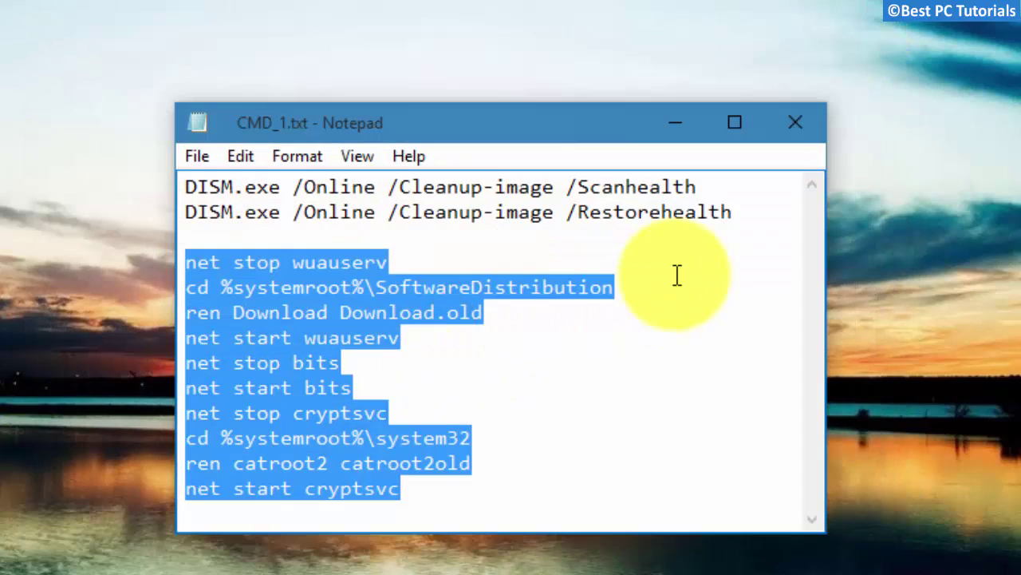
Copy the line "DISM.exe /Online /Cleanup-image /Restorehealth" from CMD_1.txt in Notepad, and minimize the file
click(763, 217)
drag(763, 217, 168, 216)
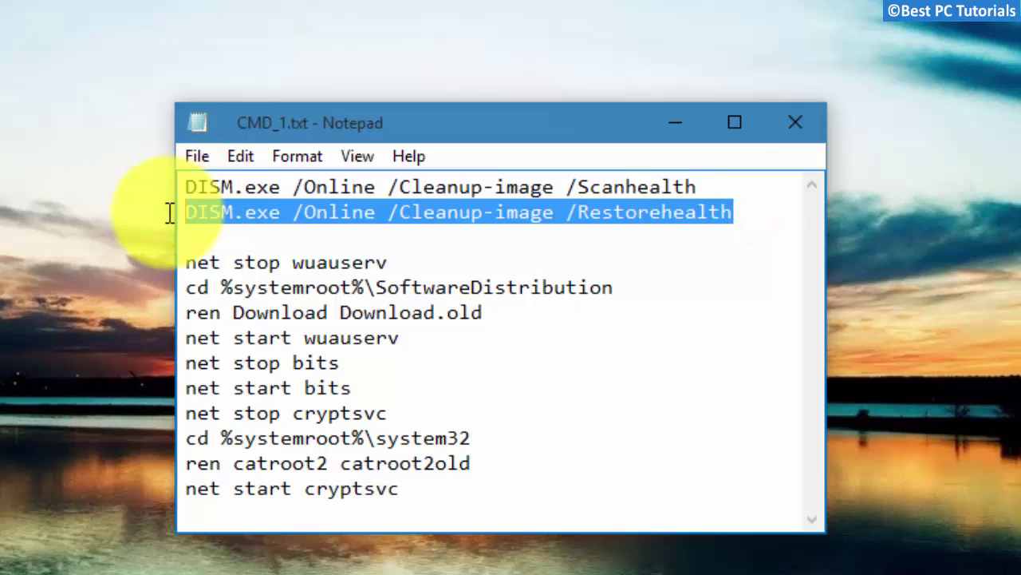
right_click(225, 210)
click(289, 292)
click(675, 122)
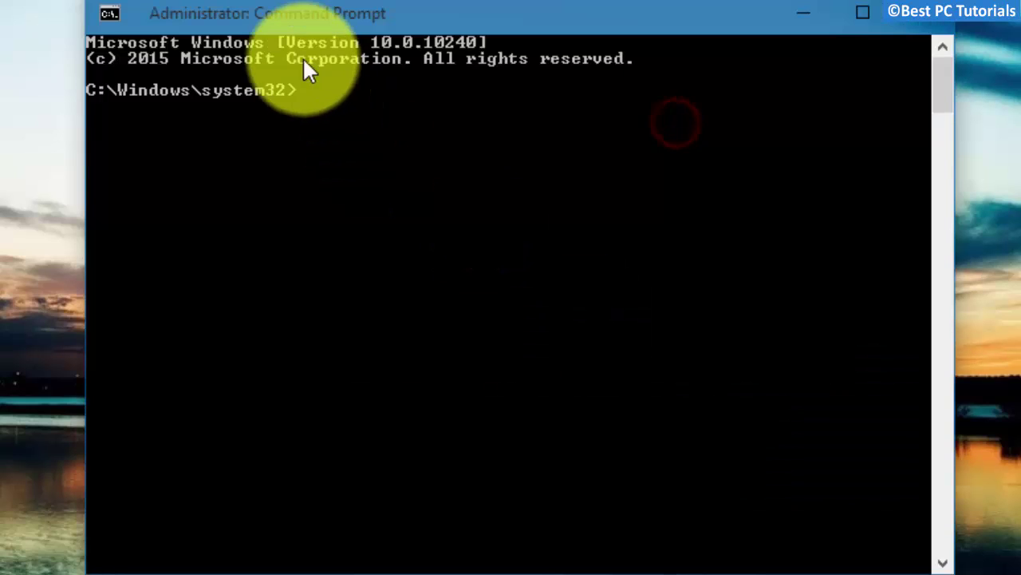
Paste "DISM.exe /Online /Cleanup-image /Restorehealth" into the new administrator Command Prompt and run it
click(298, 28)
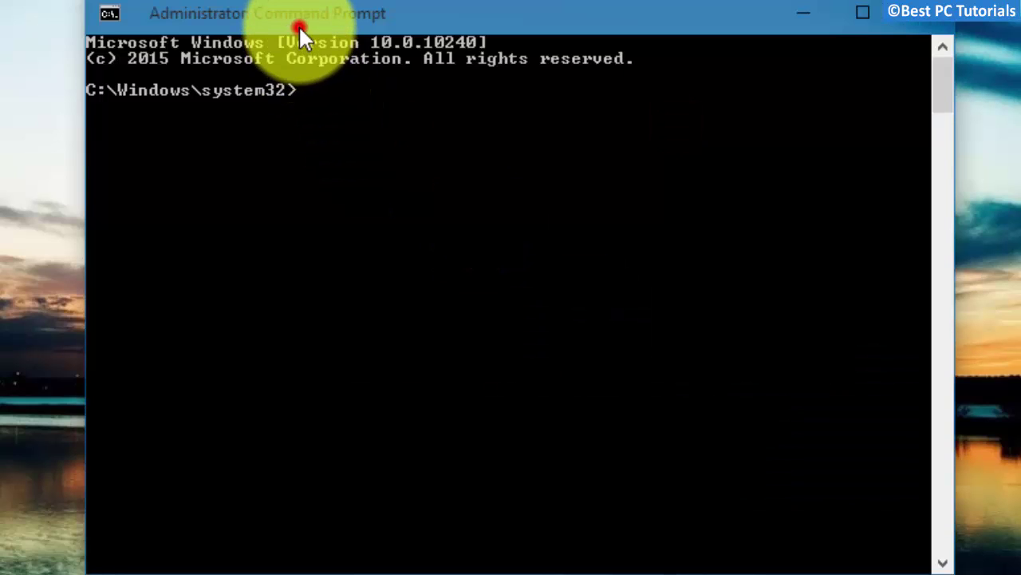
click(108, 13)
click(141, 227)
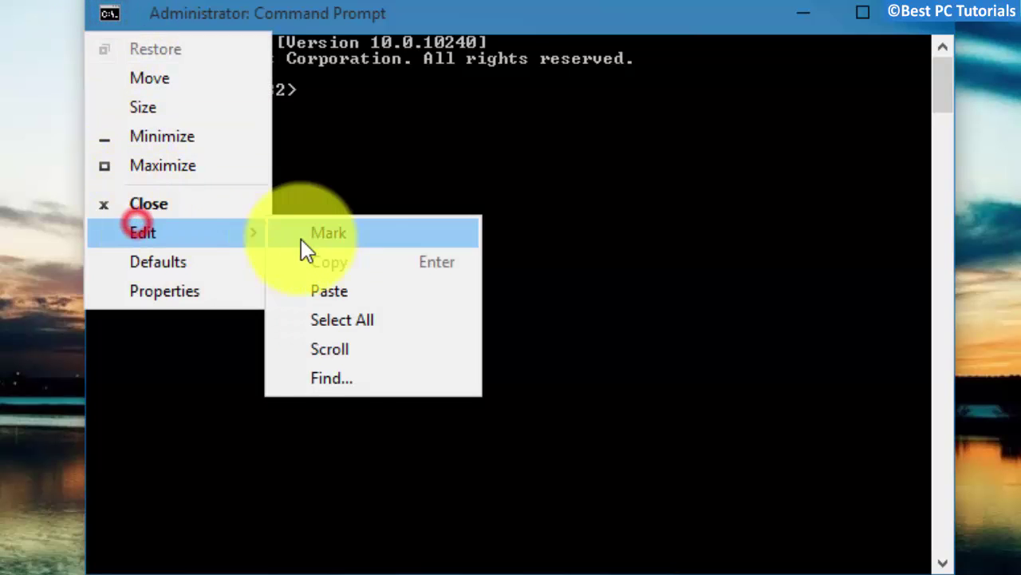
click(341, 287)
key(Return)
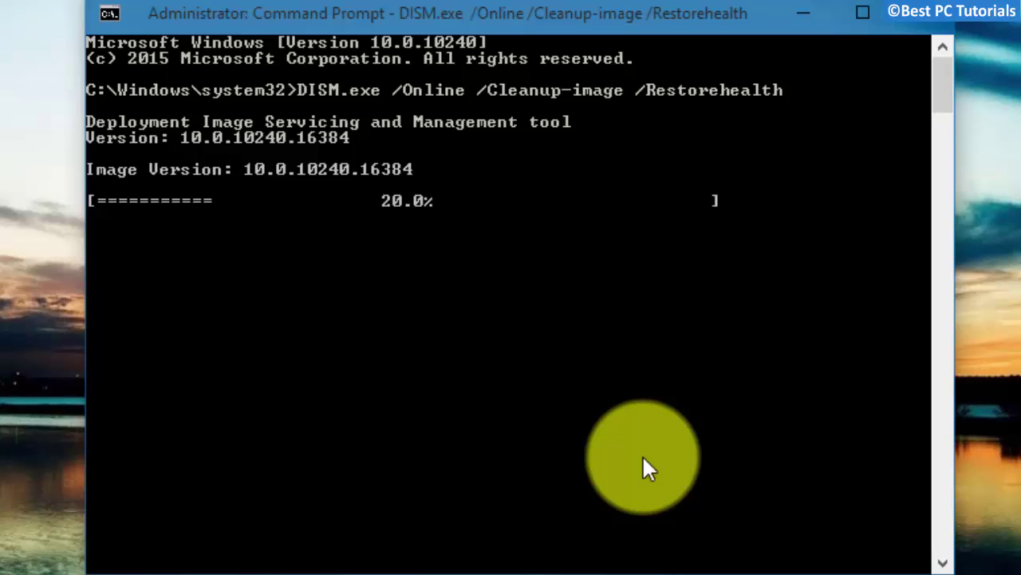
click(495, 238)
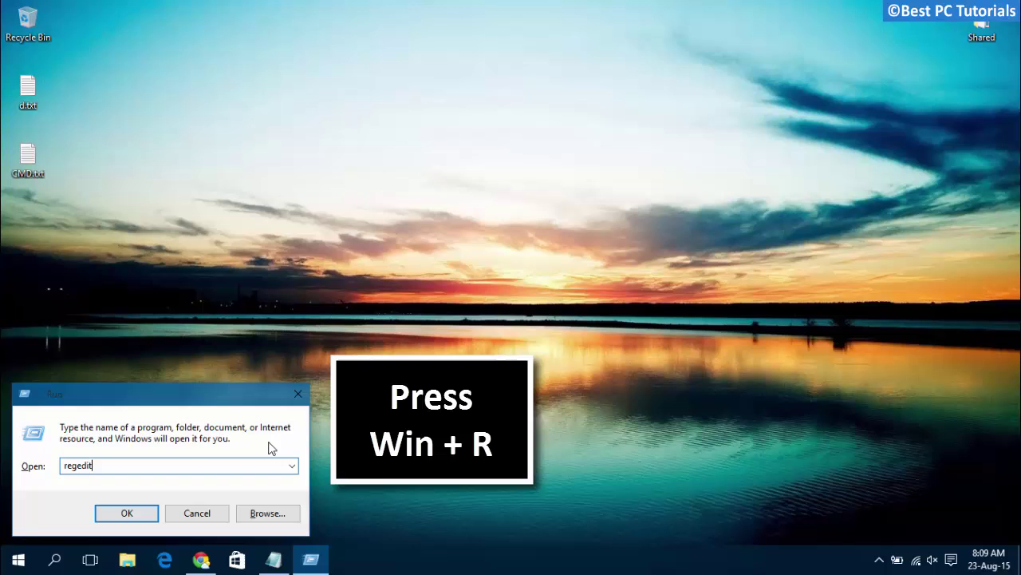
Launch the Registry Editor with regedit and check whether HKEY_CLASSES_ROOT allows Read for ALL APPLICATION PACKAGES, accepting the permissions dialog
key(Return)
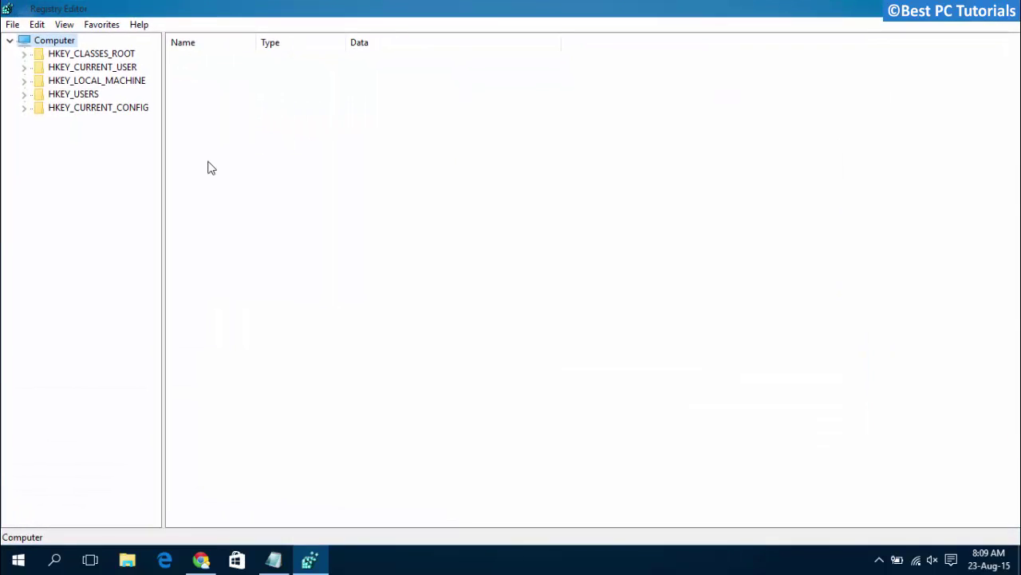
click(93, 52)
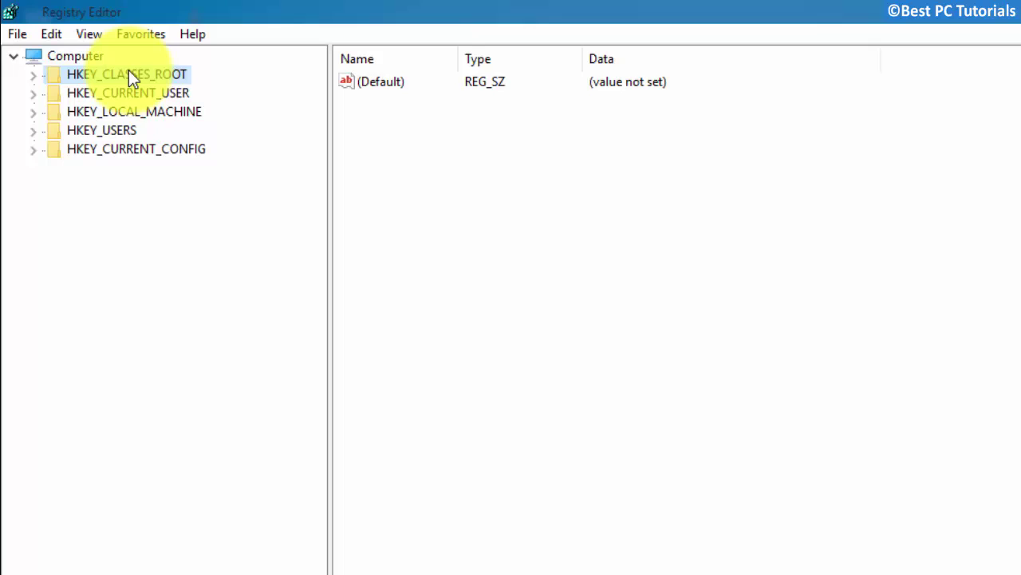
right_click(129, 69)
click(267, 236)
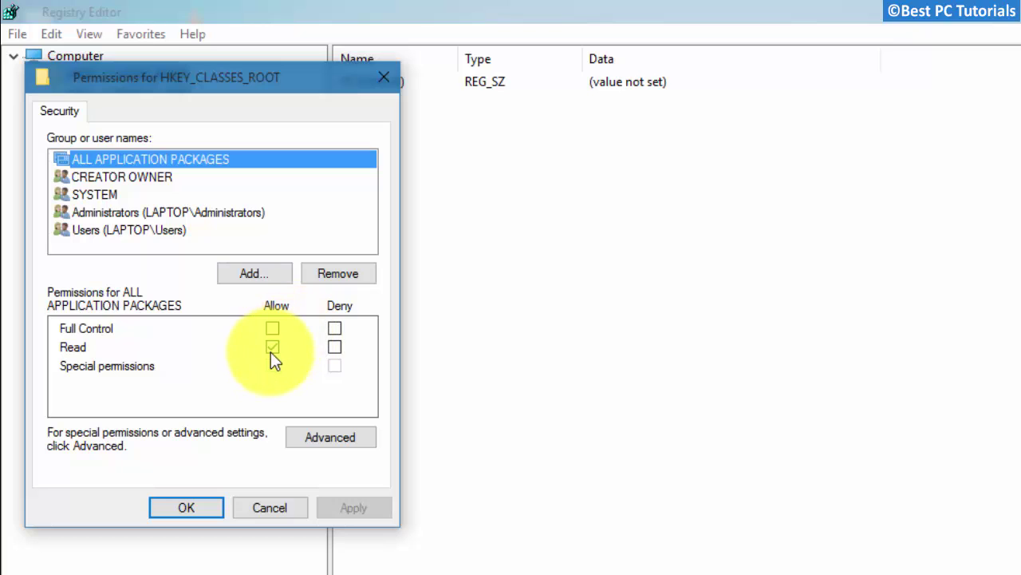
click(200, 513)
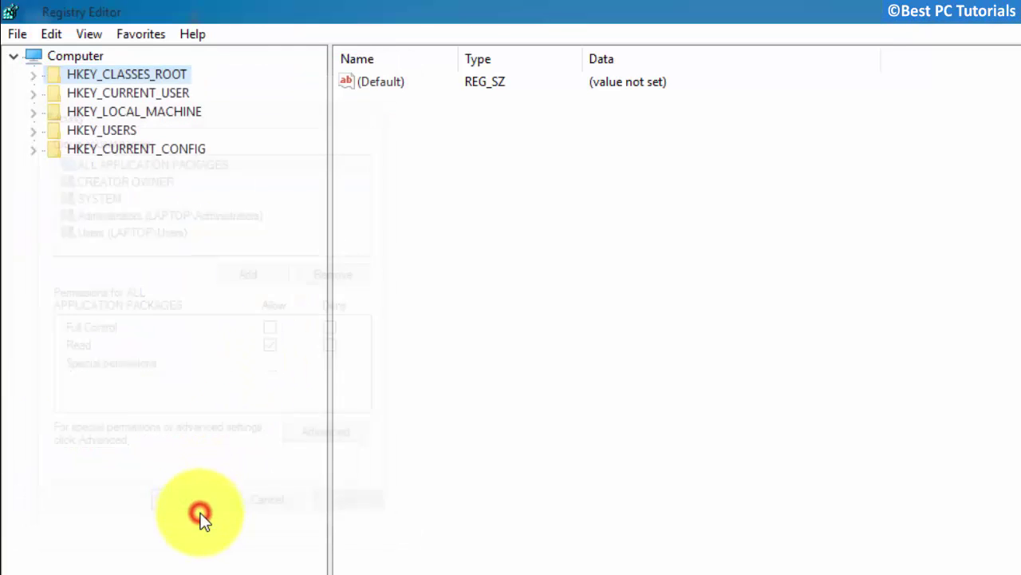
Check whether Read is allowed for ALL APPLICATION PACKAGES in the permissions of HKEY_CURRENT_USER, and accept the dialog
click(115, 93)
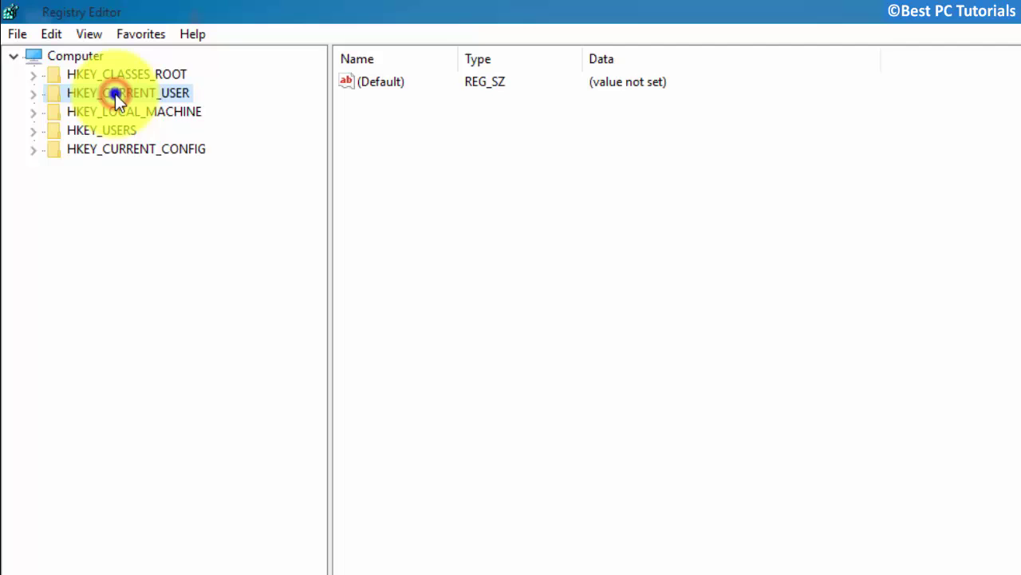
right_click(115, 94)
click(166, 266)
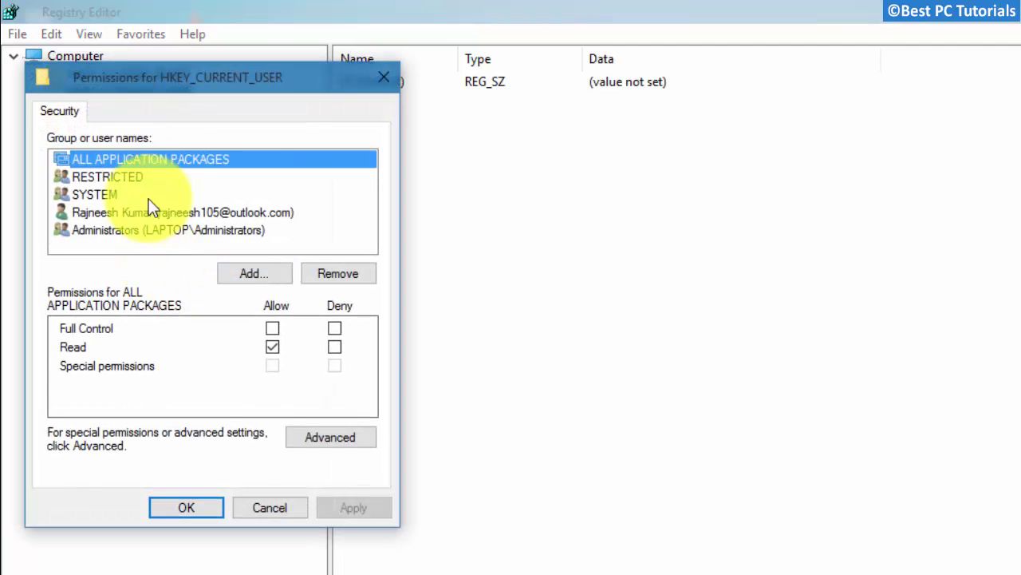
click(135, 153)
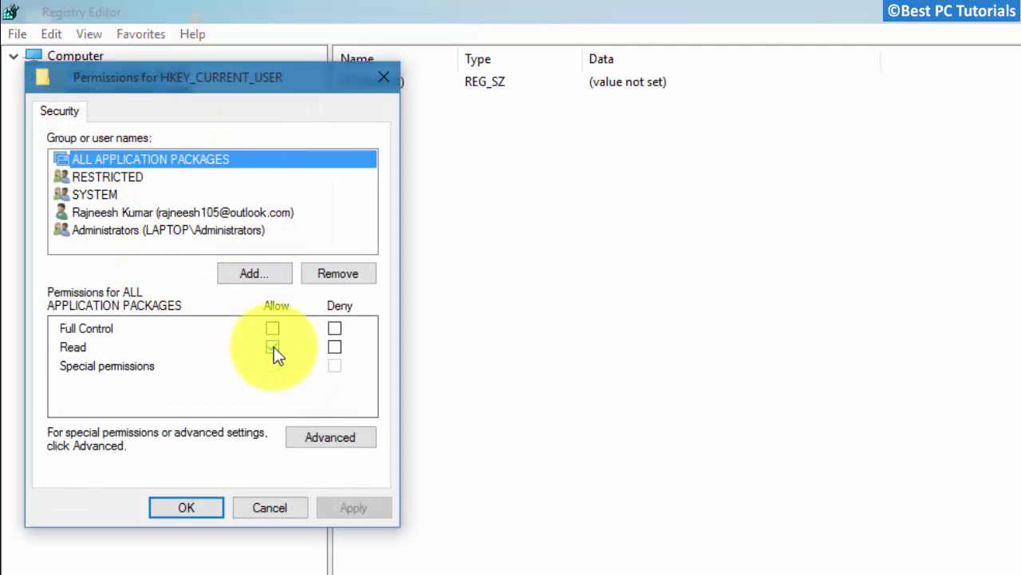
click(206, 510)
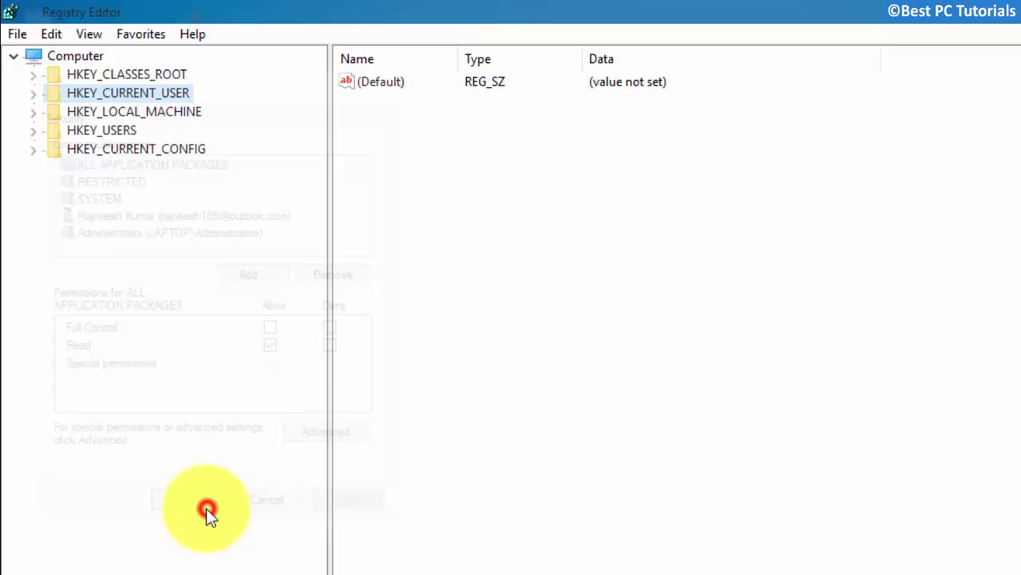
Expand HKEY_LOCAL_MACHINE and check whether its permissions allow Read for ALL APPLICATION PACKAGES, accepting the dialog
click(135, 113)
double_click(135, 114)
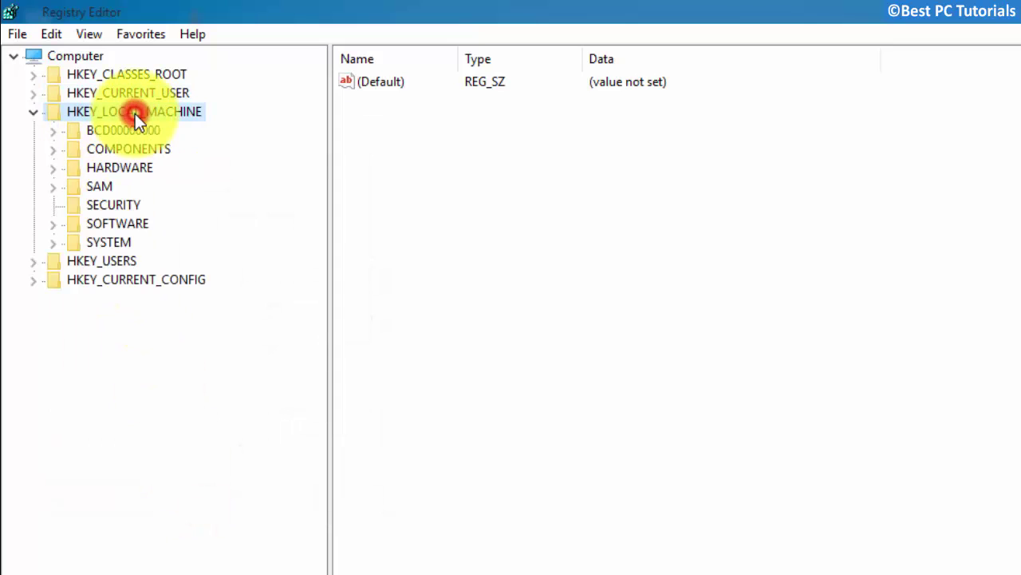
right_click(135, 114)
click(191, 279)
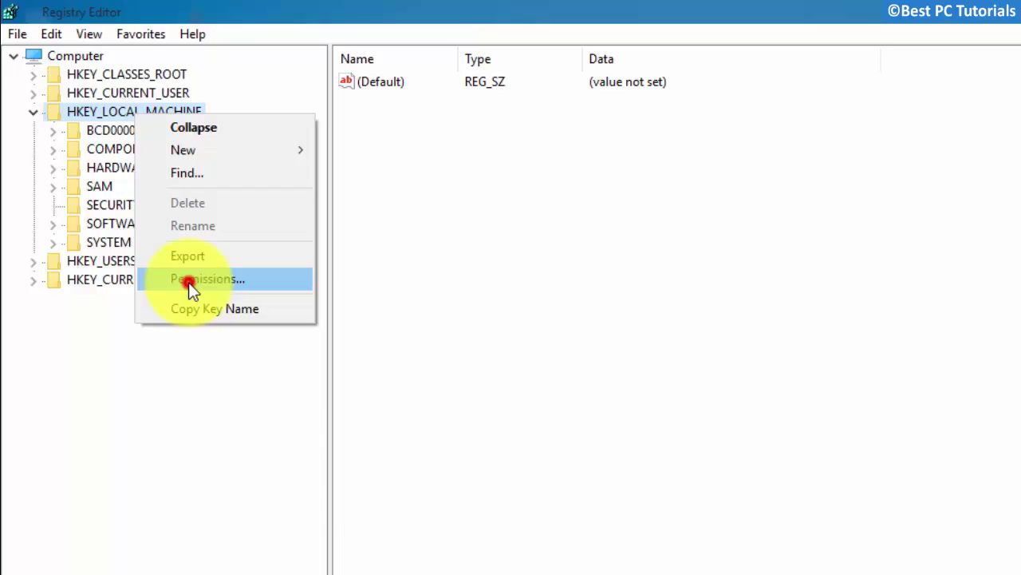
click(190, 179)
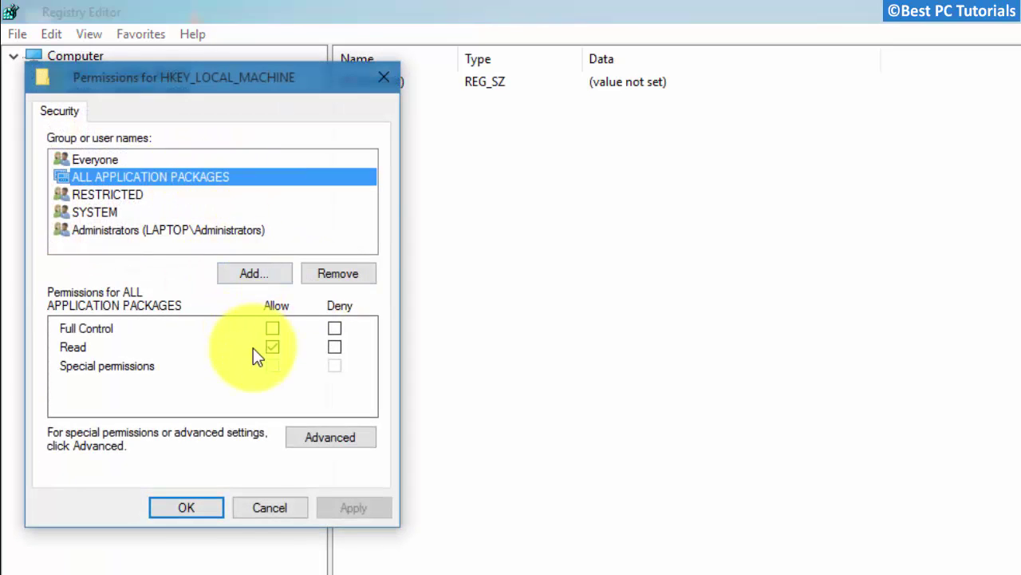
click(196, 508)
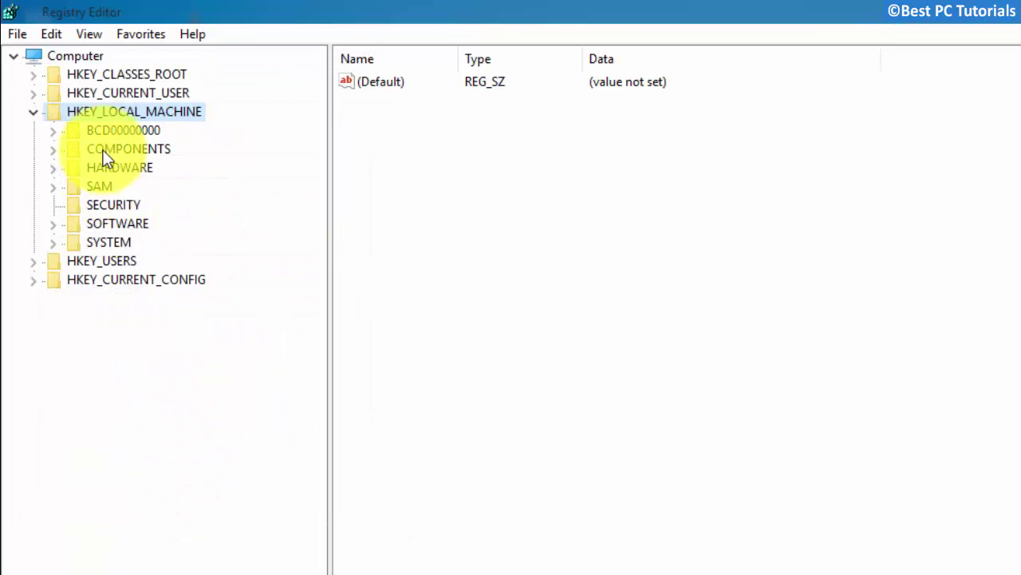
Check whether the HARDWARE key under HKEY_LOCAL_MACHINE allows Read for ALL APPLICATION PACKAGES, and accept the permissions dialog
click(120, 170)
right_click(120, 170)
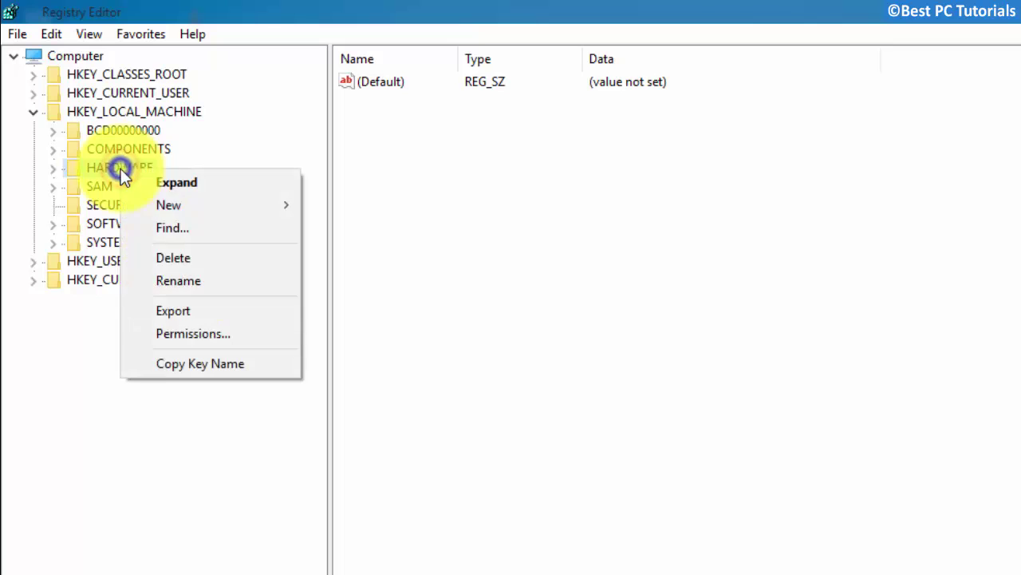
click(169, 337)
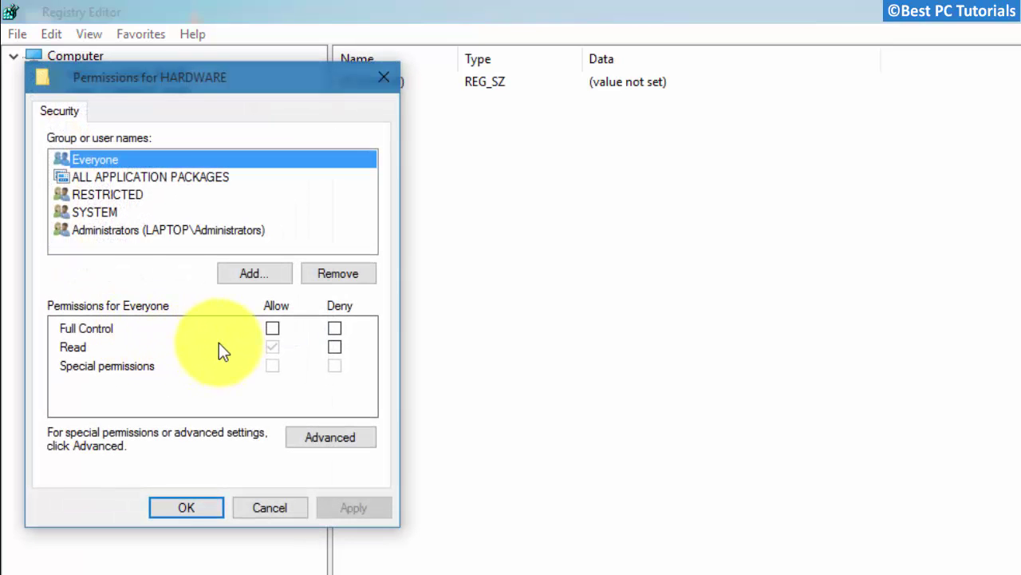
click(166, 180)
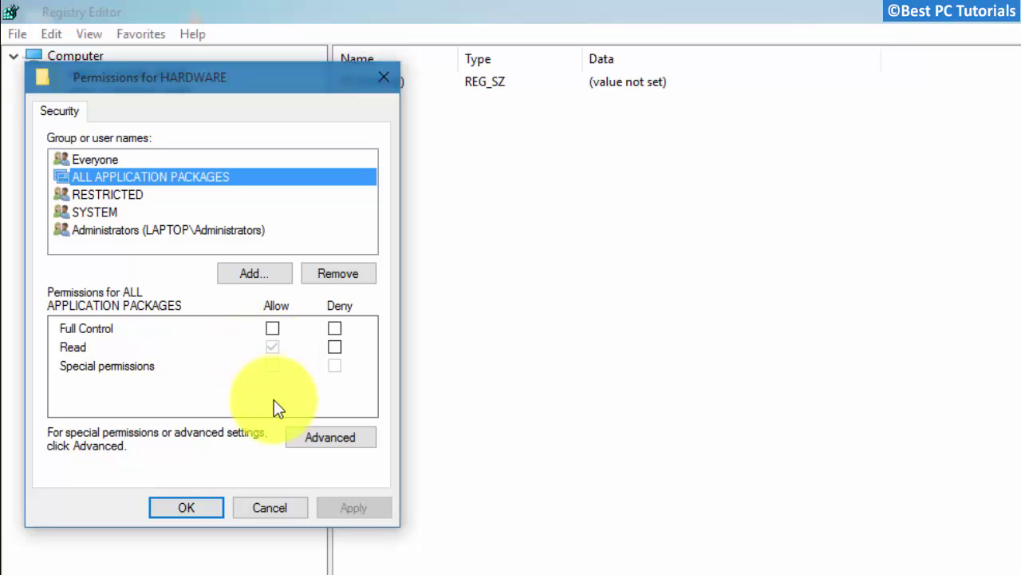
click(191, 508)
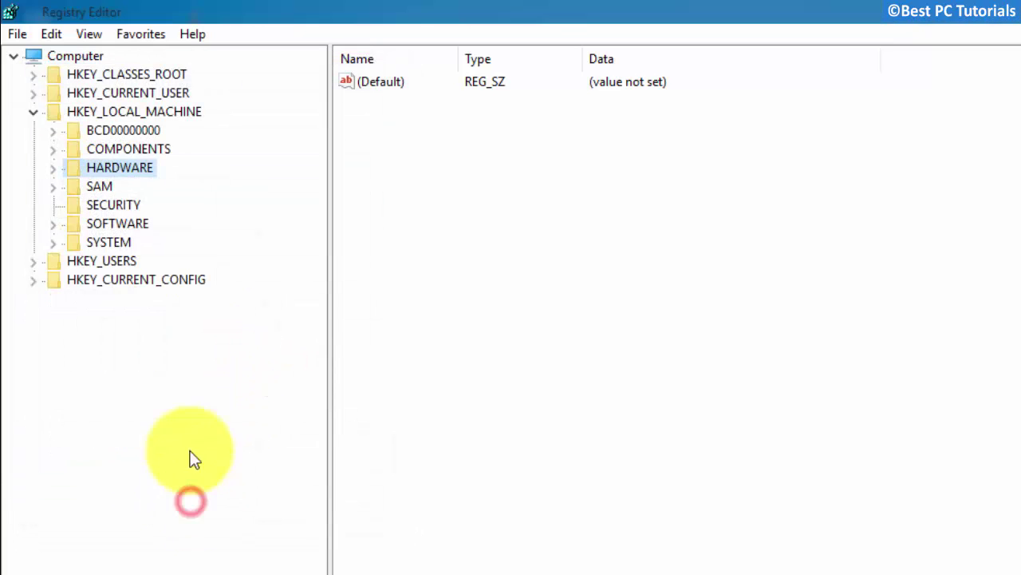
Check whether the SAM key under HKEY_LOCAL_MACHINE allows Read for ALL APPLICATION PACKAGES, and accept the permissions dialog
right_click(106, 189)
click(167, 353)
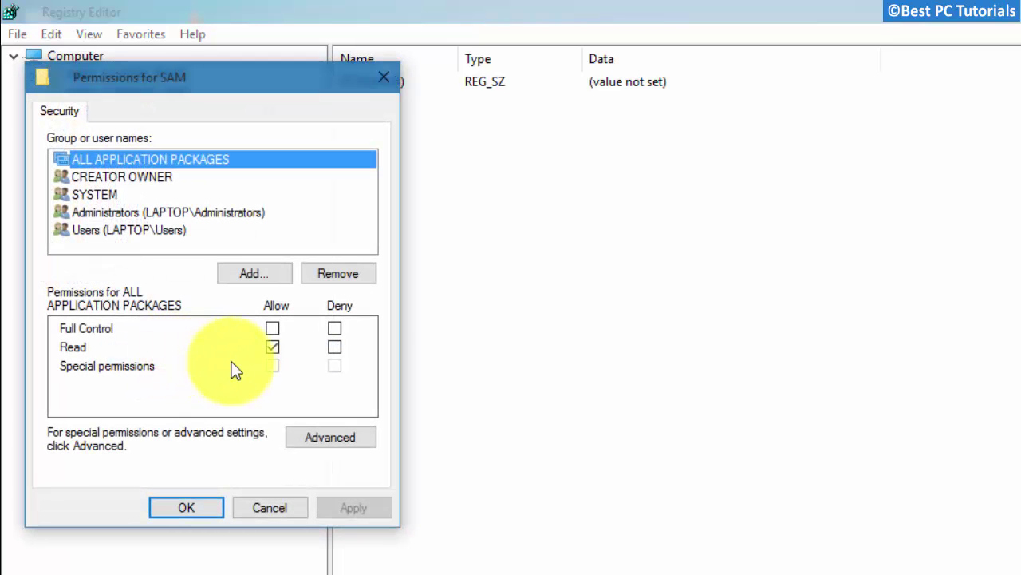
click(146, 160)
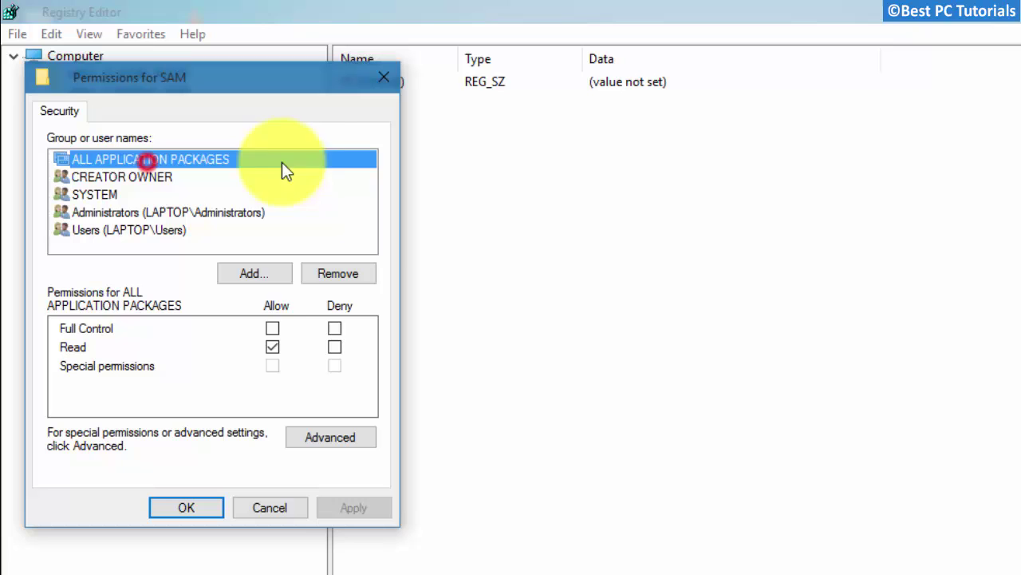
click(198, 505)
Examine the groups and permissions of the SECURITY key under HKEY_LOCAL_MACHINE, and accept the dialog
right_click(124, 201)
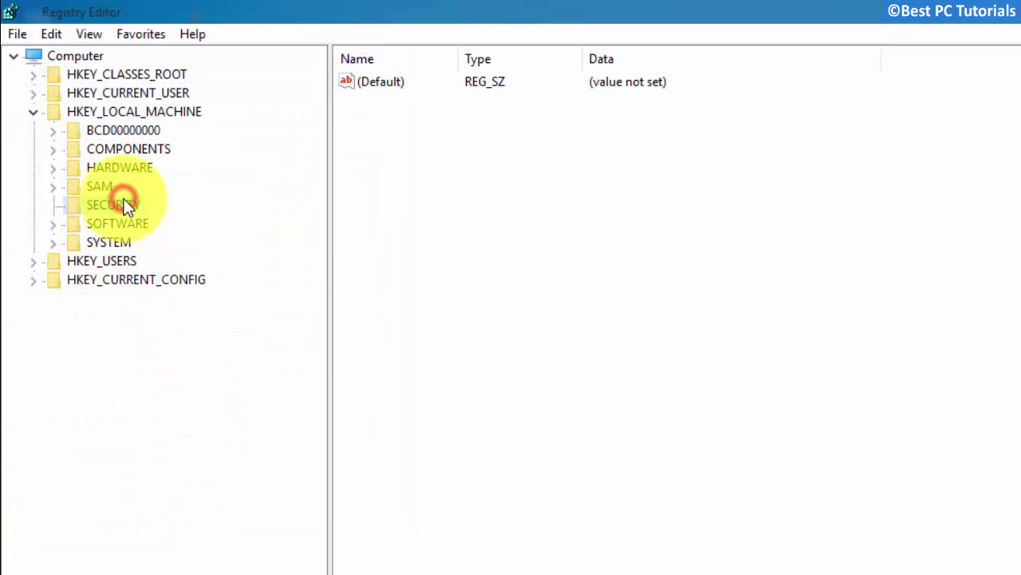
click(209, 369)
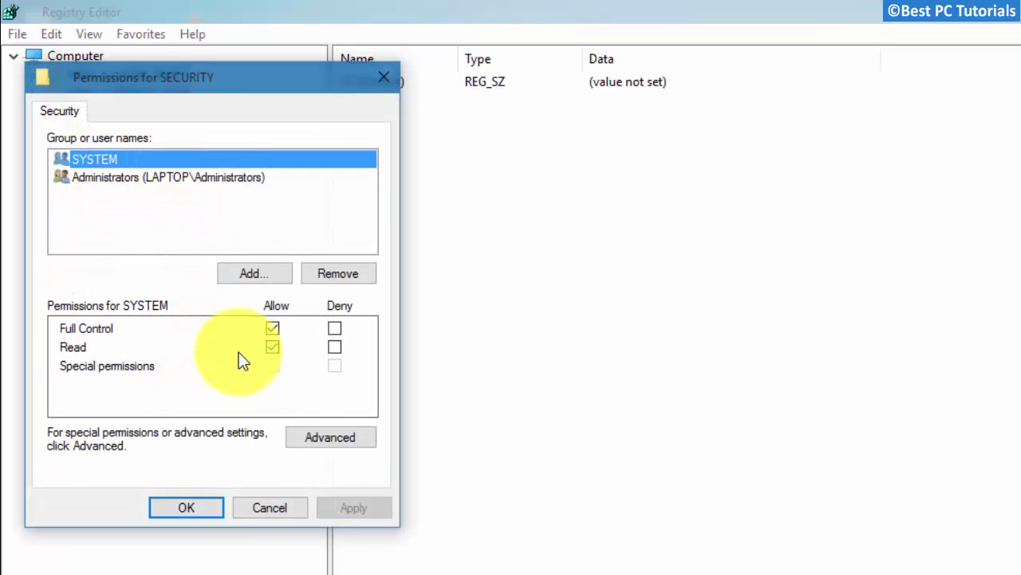
click(206, 507)
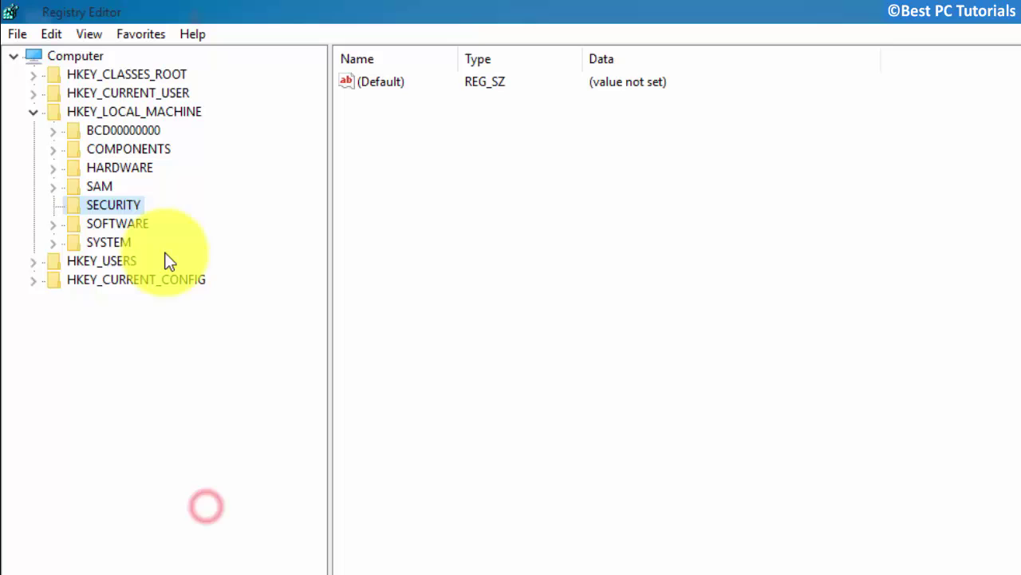
Check whether the SOFTWARE key under HKEY_LOCAL_MACHINE allows Read for ALL APPLICATION PACKAGES, and accept the permissions dialog
right_click(132, 221)
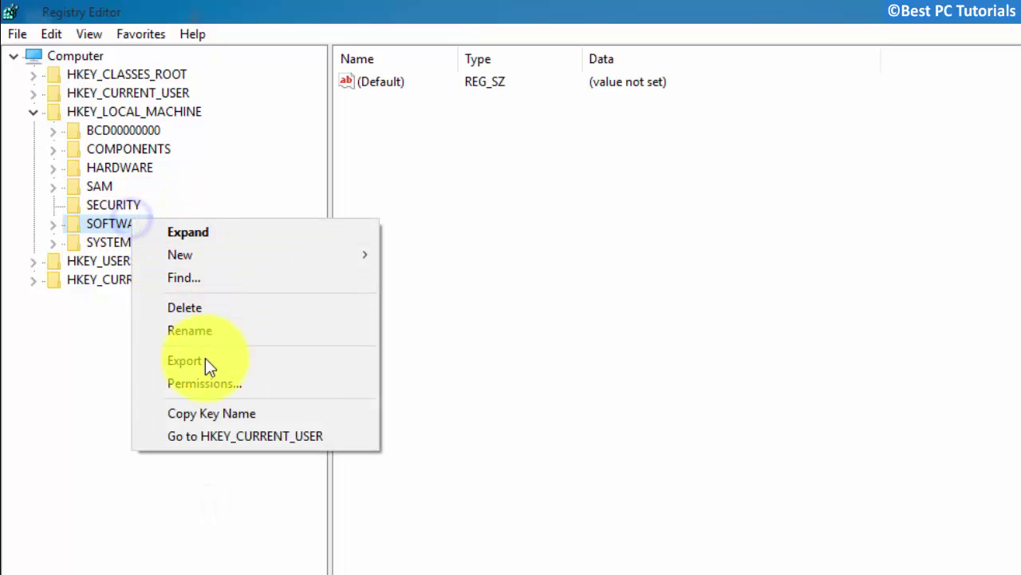
click(203, 384)
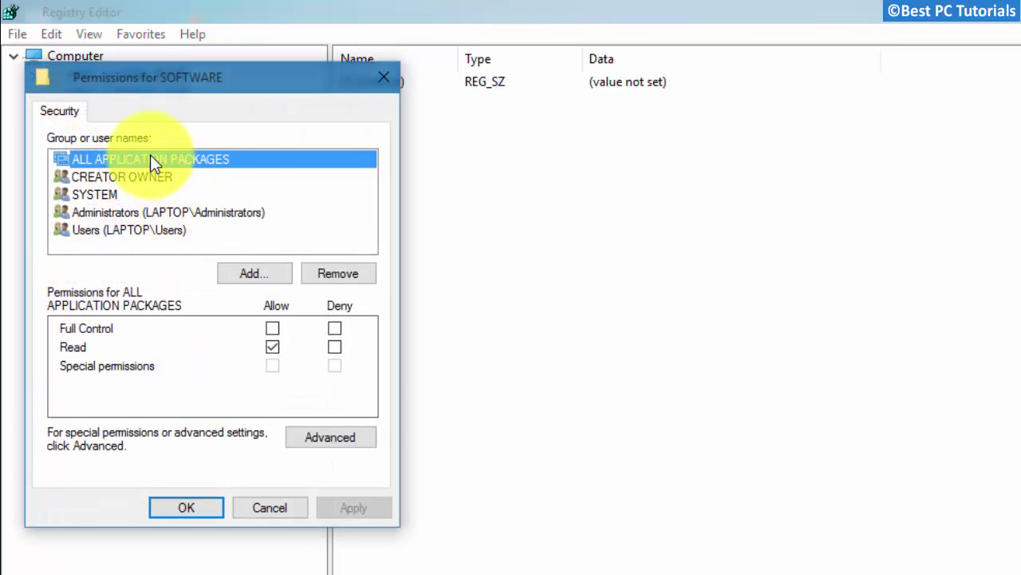
click(192, 505)
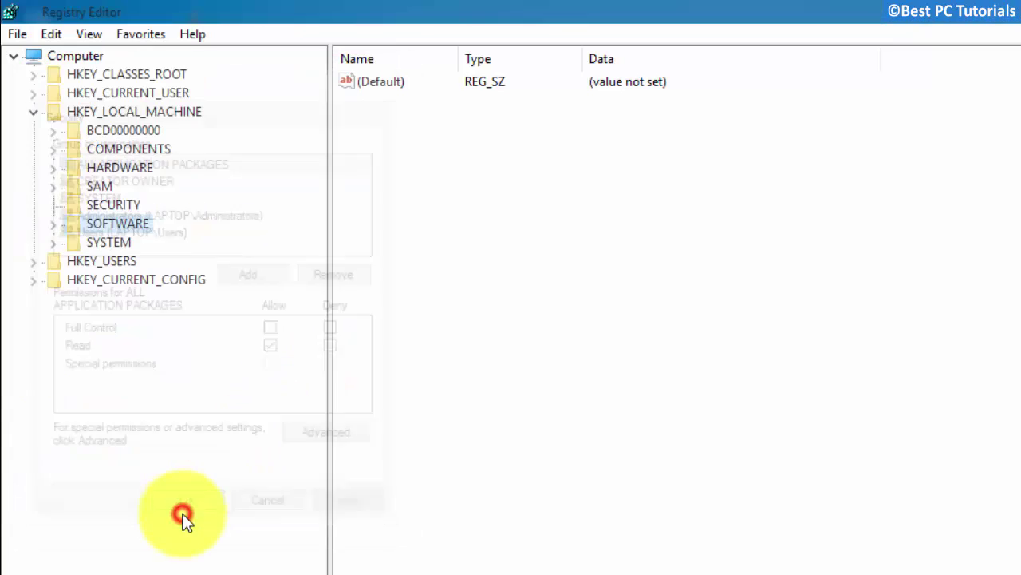
Check whether the SYSTEM key under HKEY_LOCAL_MACHINE allows Read for ALL APPLICATION PACKAGES, and accept the permissions dialog
right_click(107, 243)
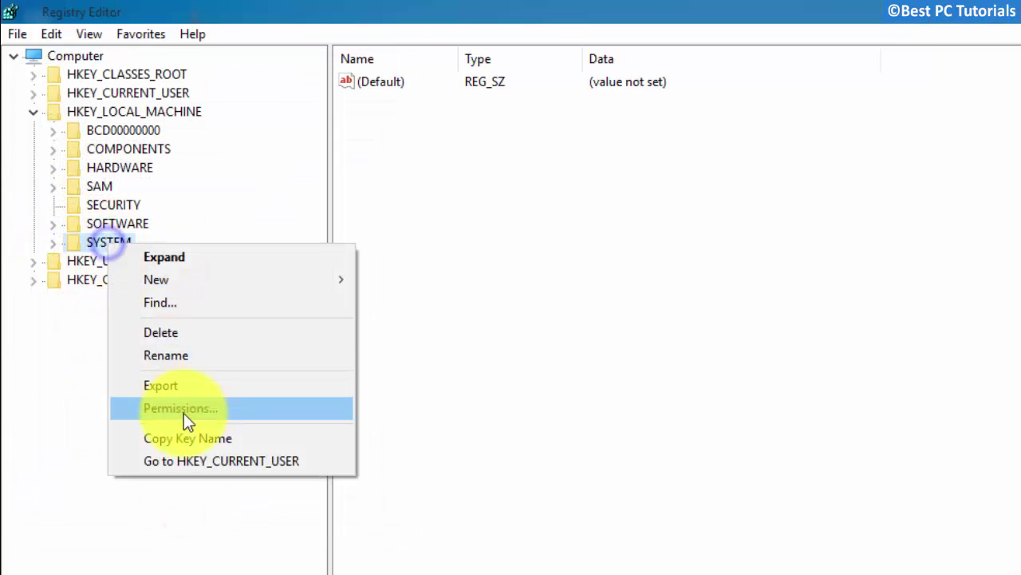
click(185, 412)
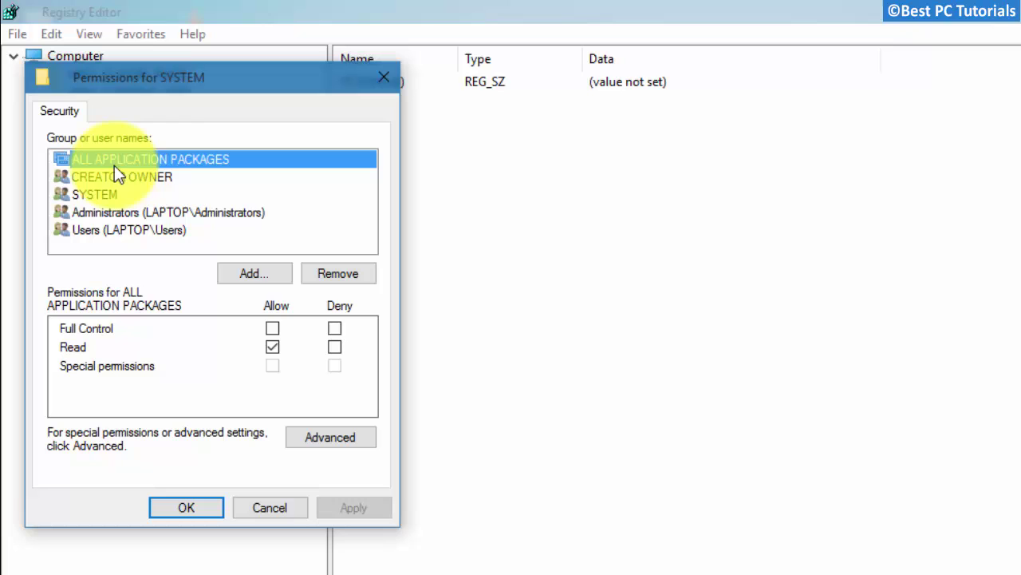
click(199, 511)
Check whether the HKEY_USERS key allows Read for ALL APPLICATION PACKAGES, and accept the permissions dialog
click(101, 265)
right_click(101, 264)
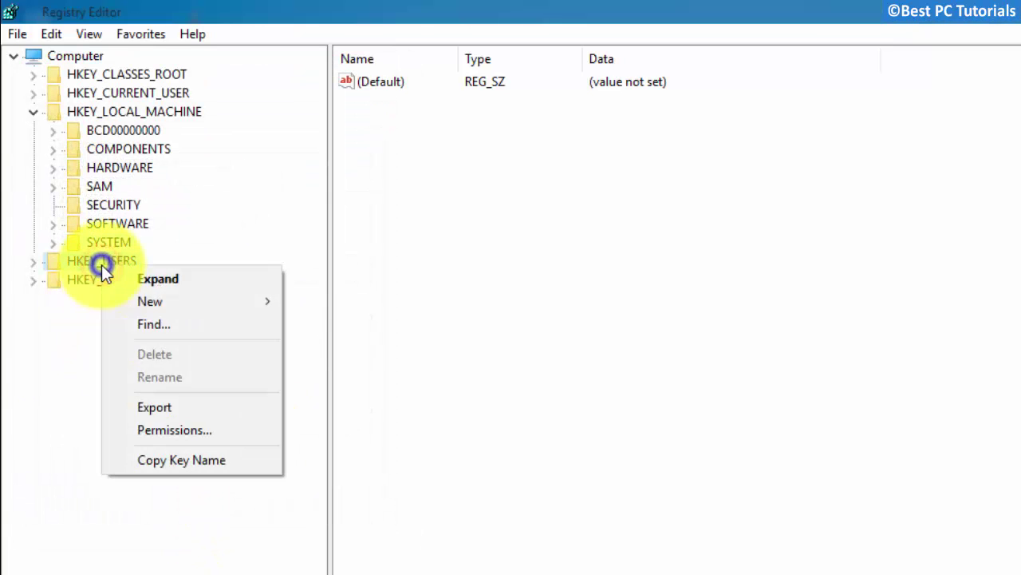
click(148, 431)
click(142, 175)
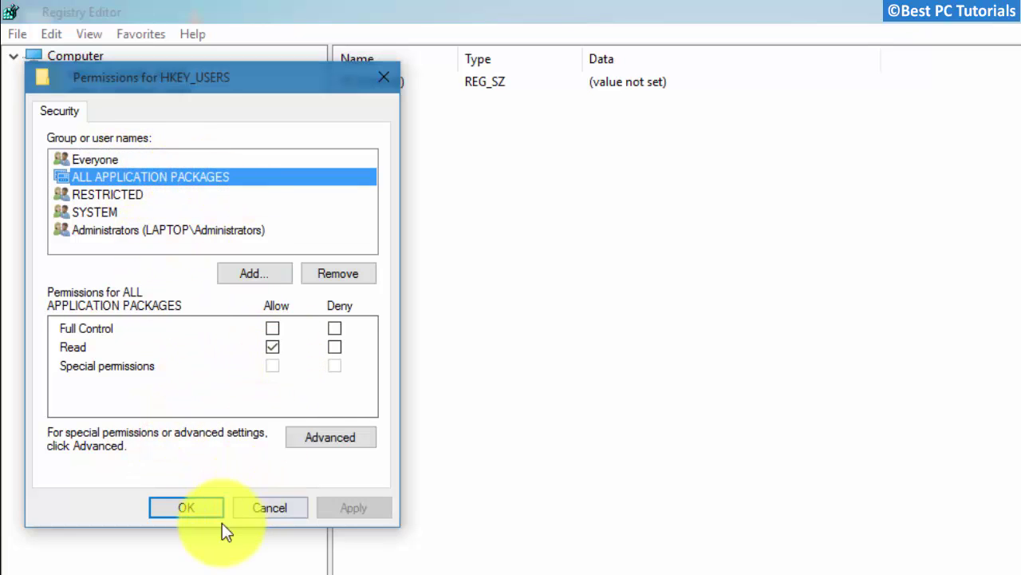
click(208, 507)
Check whether the HKEY_CURRENT_CONFIG key allows Read for ALL APPLICATION PACKAGES, and accept the permissions dialog
click(142, 283)
right_click(142, 284)
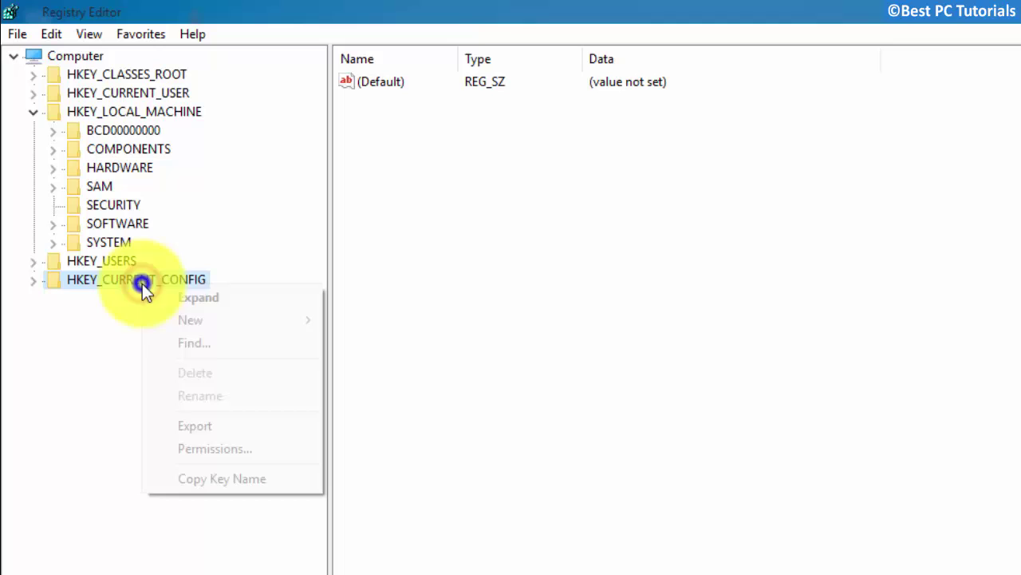
click(194, 444)
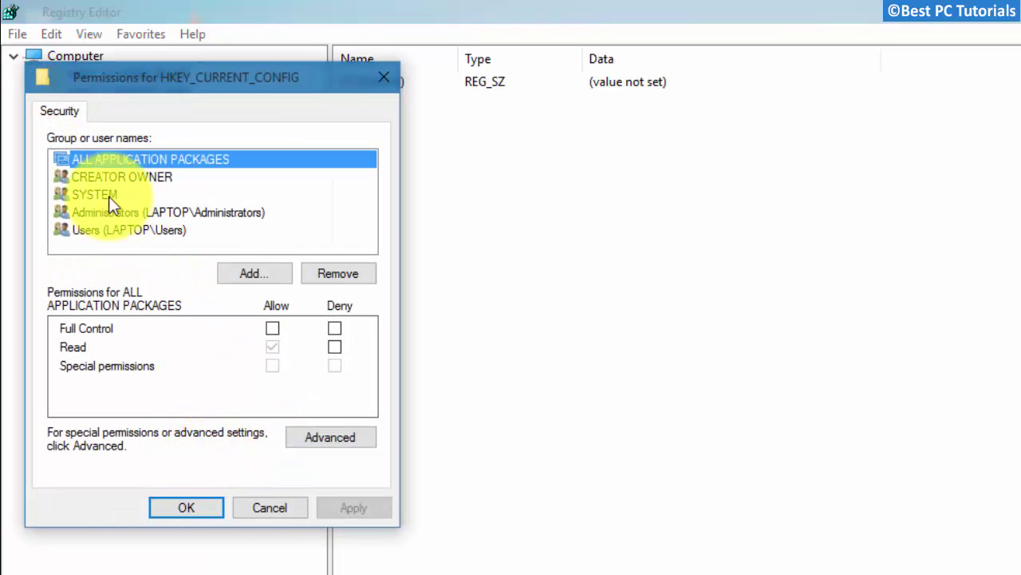
click(272, 349)
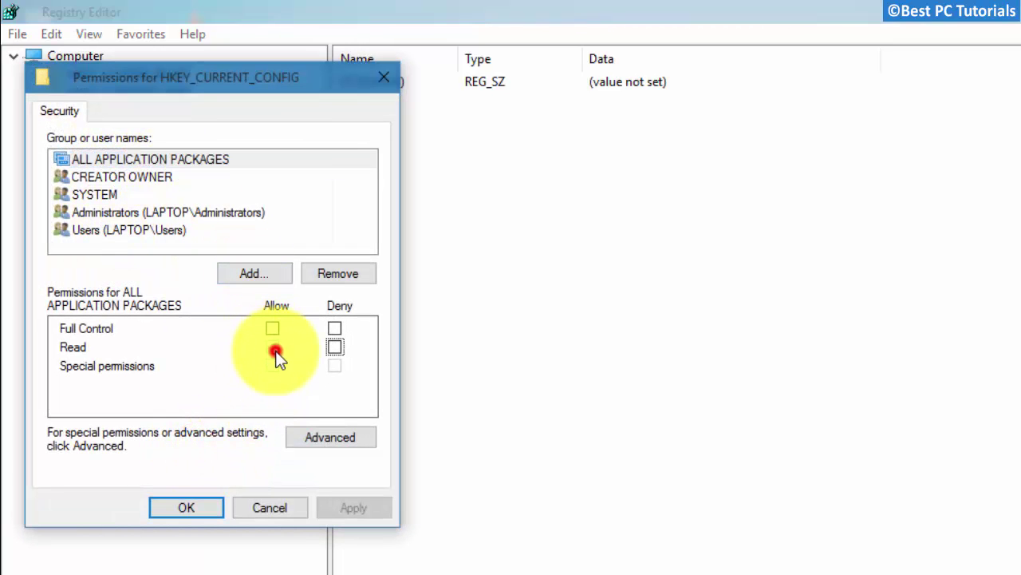
click(188, 507)
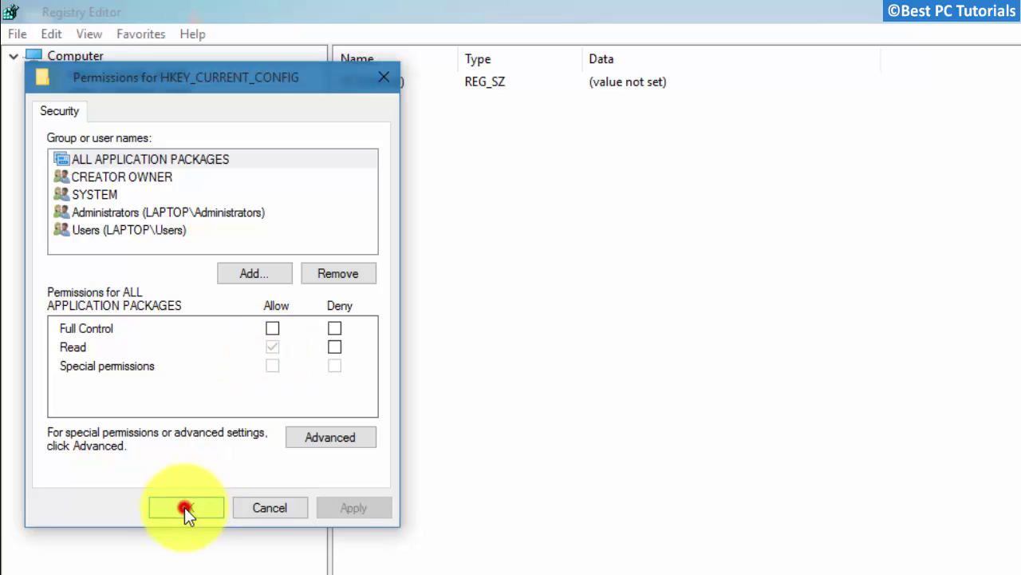
Run the system file check sfc/scannow in a Command Prompt with administrator rights
click(144, 392)
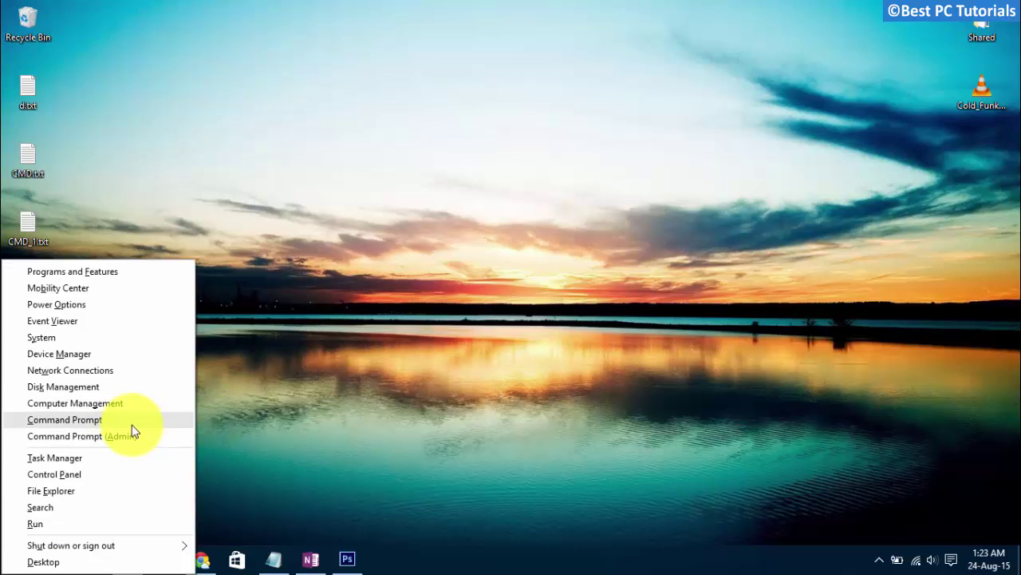
click(156, 435)
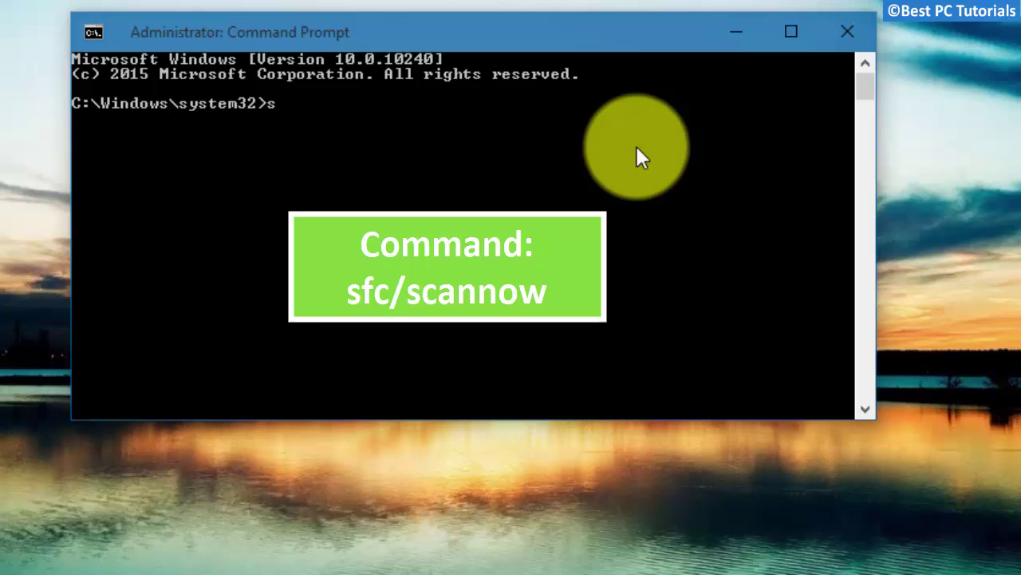
text(sfc/scannow)
key(Return)
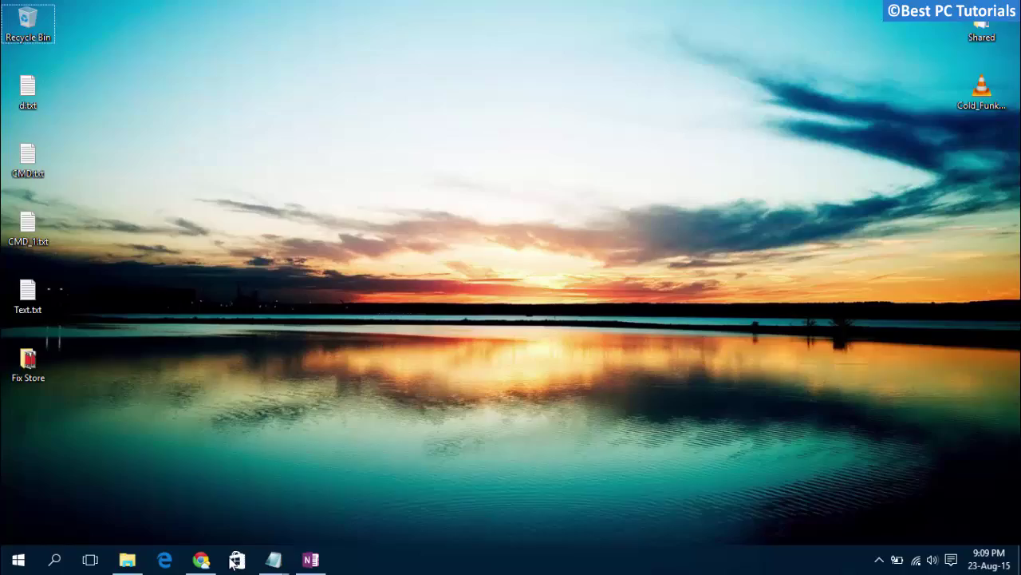
Open the Windows Store app from the desktop
click(235, 559)
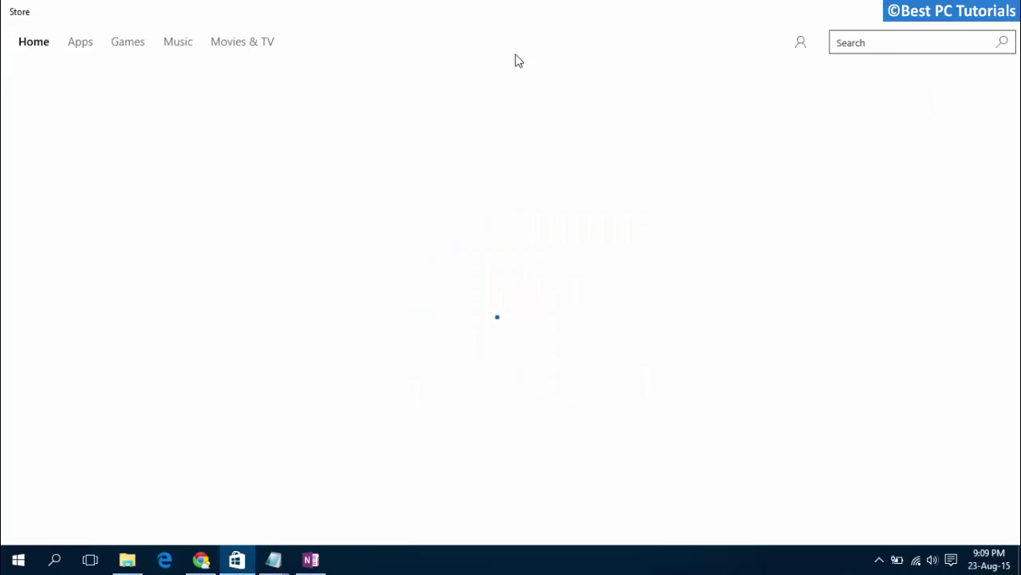